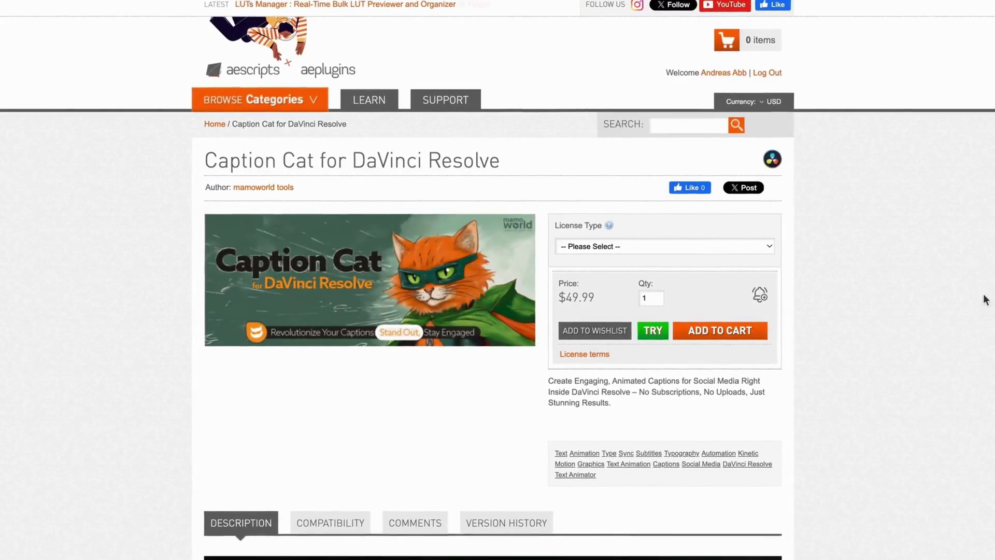
- Scroll the Caption Cat product page past the promo video to the Workflow and Safe Zones sections
scroll(893, 313, down, 20)
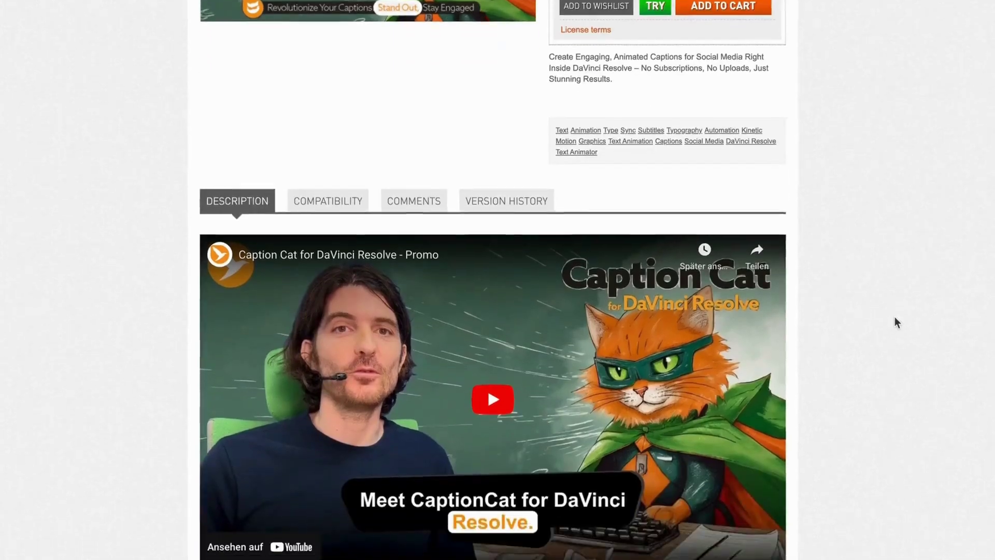
scroll(899, 318, down, 5)
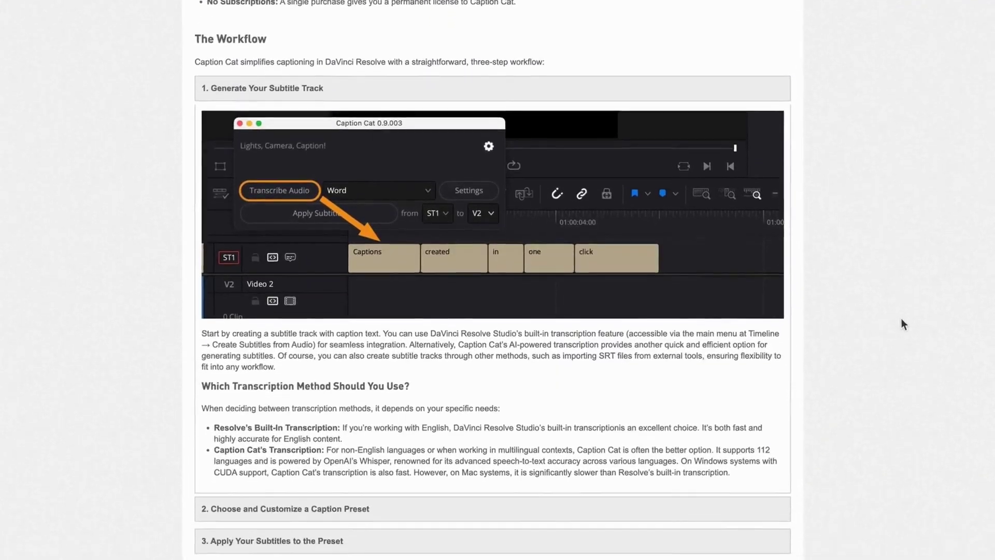
scroll(904, 321, down, 5)
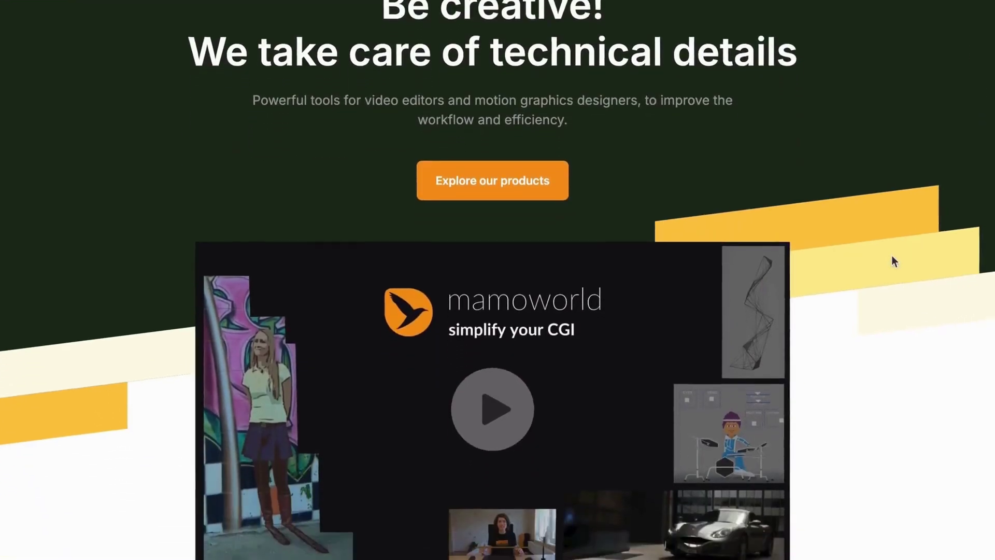
- Scroll the mamoworld homepage past Featured products down to Tutorials & Learning Resources
scroll(571, 322, down, 7)
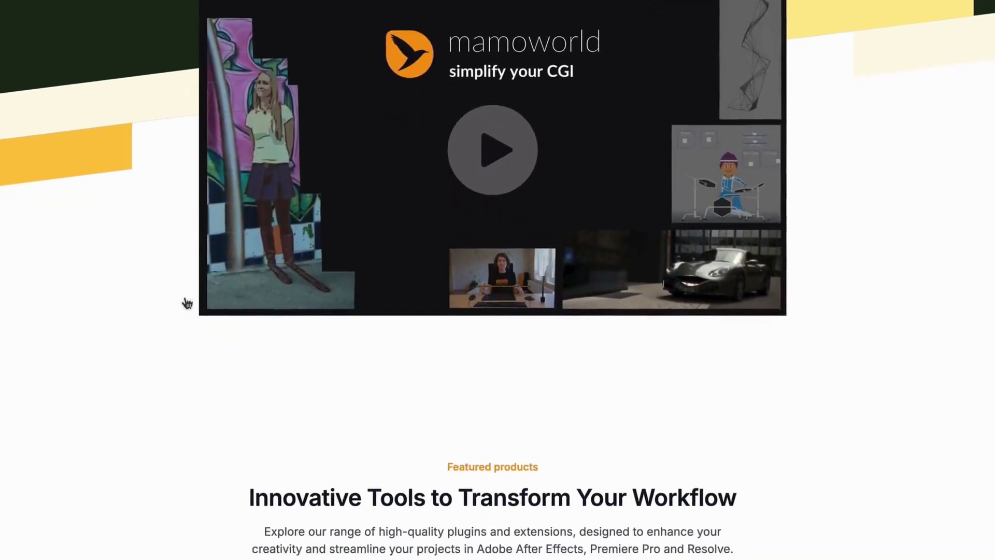
scroll(143, 298, down, 4)
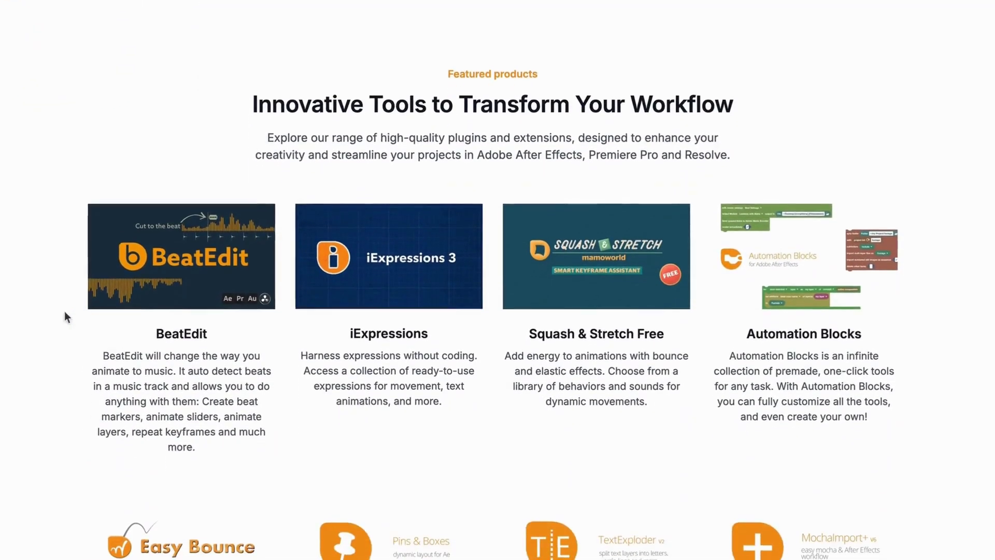
scroll(409, 429, down, 13)
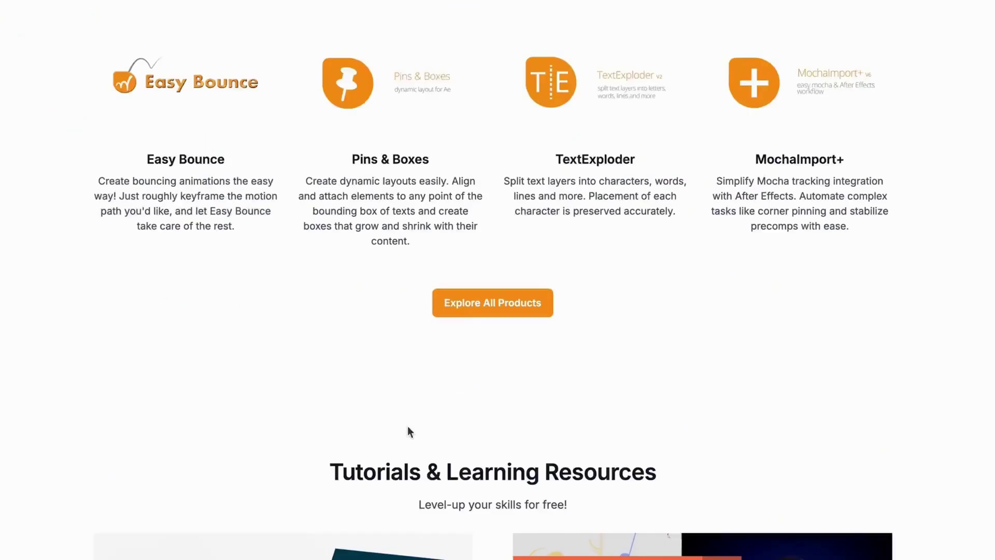
scroll(917, 405, down, 3)
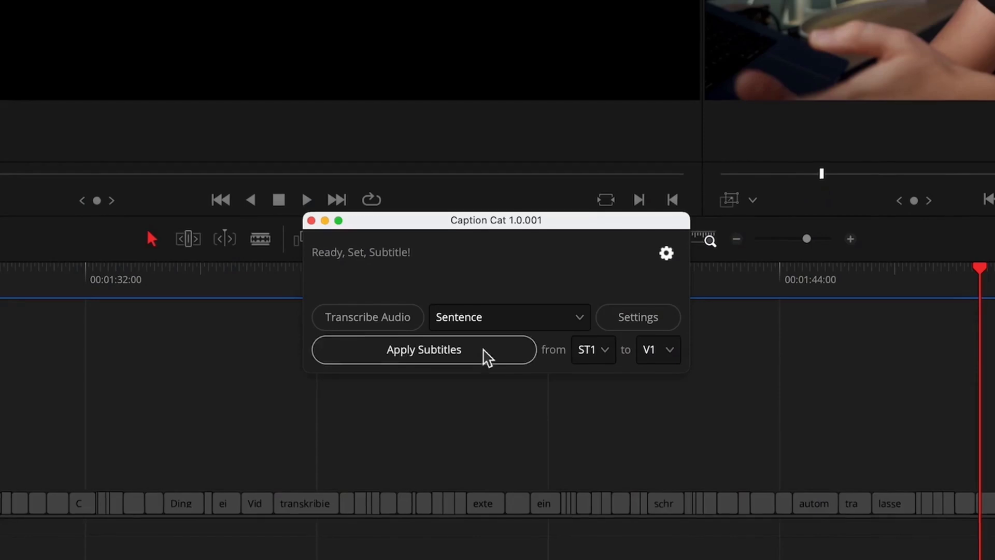
- Set Caption Cat to Word captions and enable Sentence Segmentation with German as the language
click(528, 316)
click(474, 347)
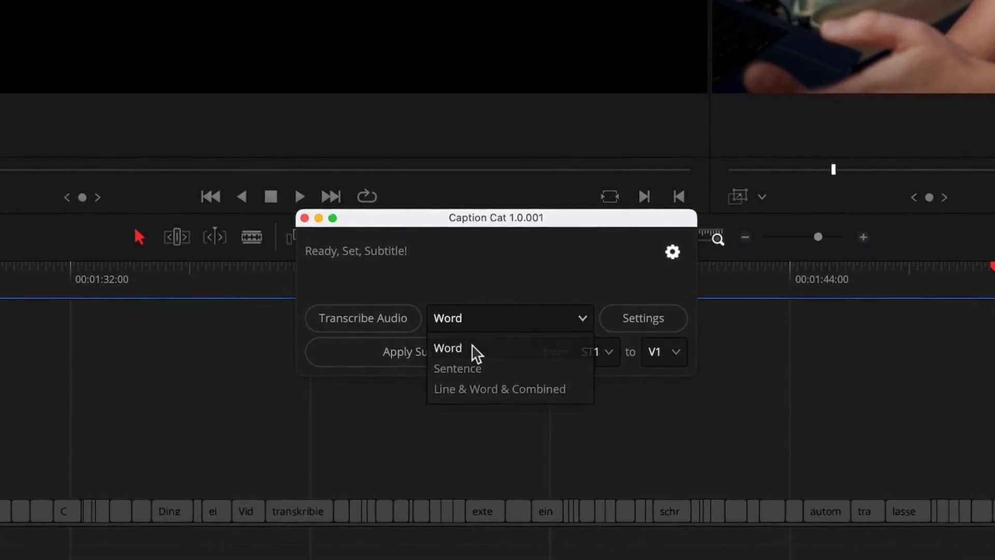
click(644, 318)
click(339, 250)
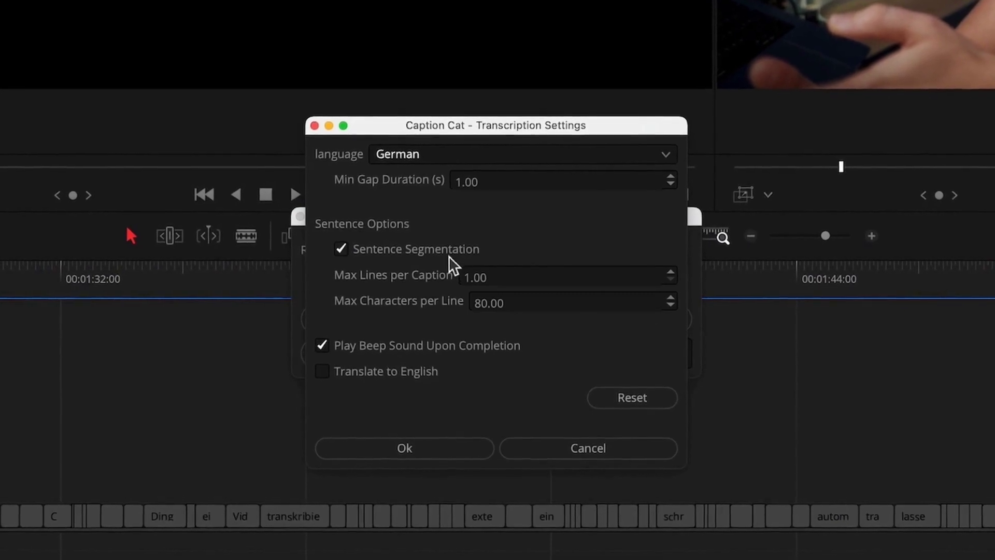
click(428, 448)
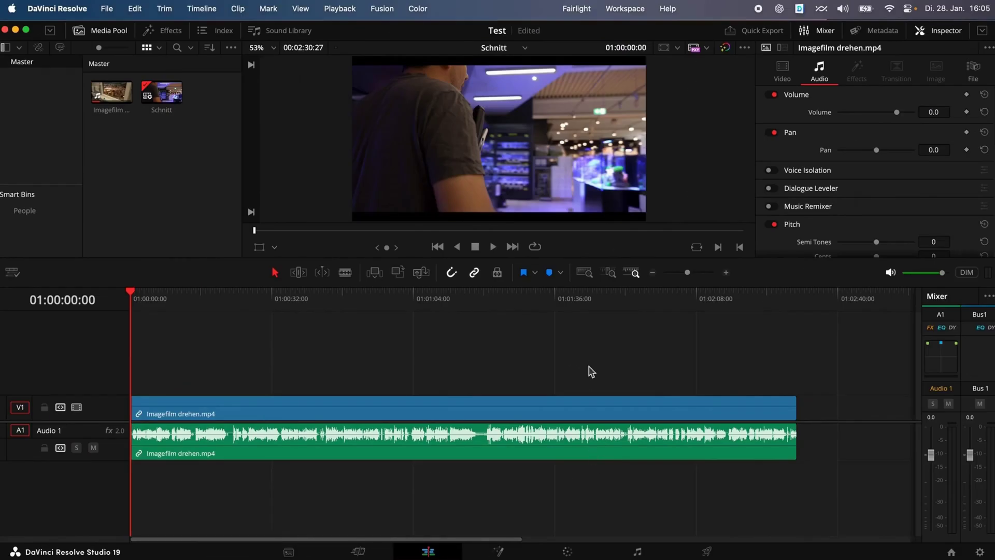
- Move the playhead to 01:00:18:00 and launch CaptionCatForResolve from Workspace > Scripts > Plug-ins
drag(149, 309, 210, 306)
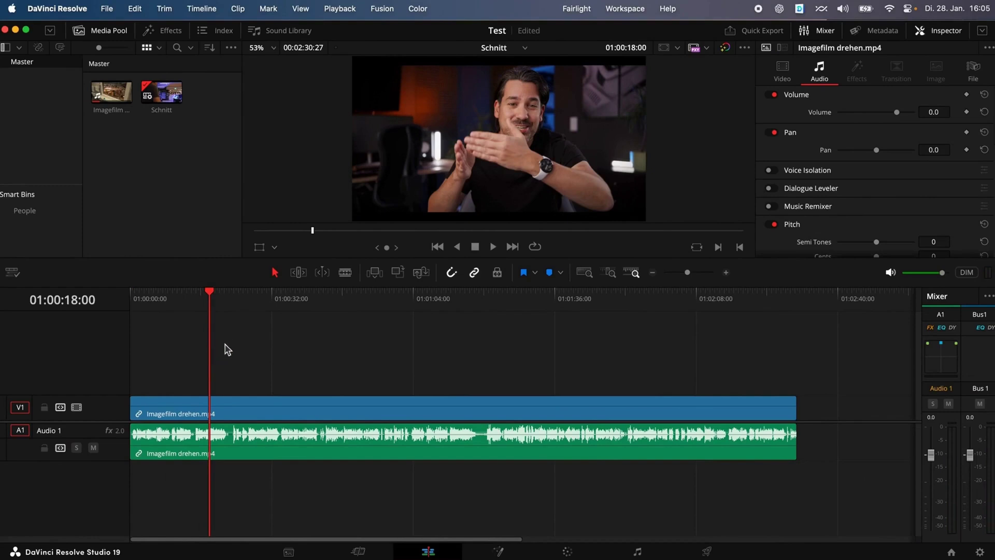
click(639, 5)
mouse_move(599, 421)
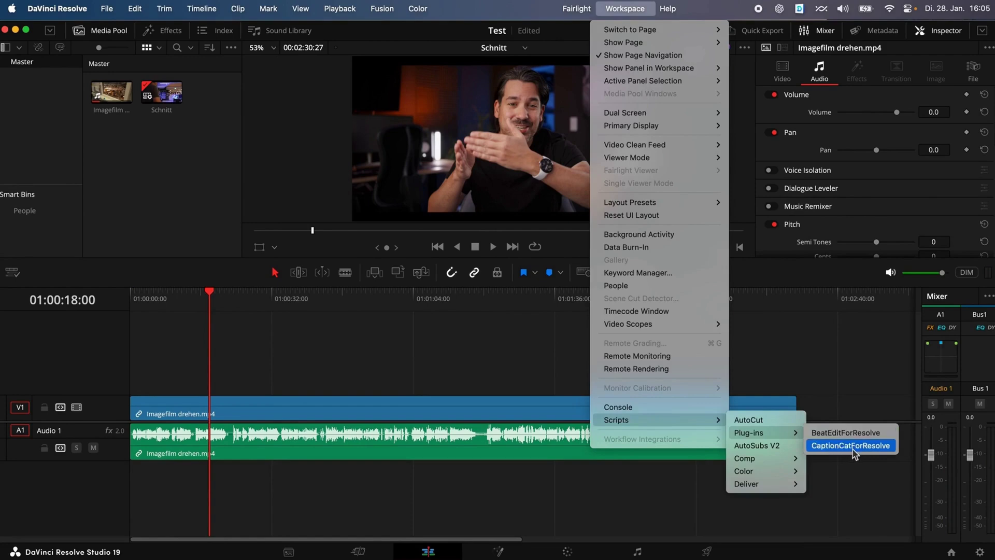
click(853, 450)
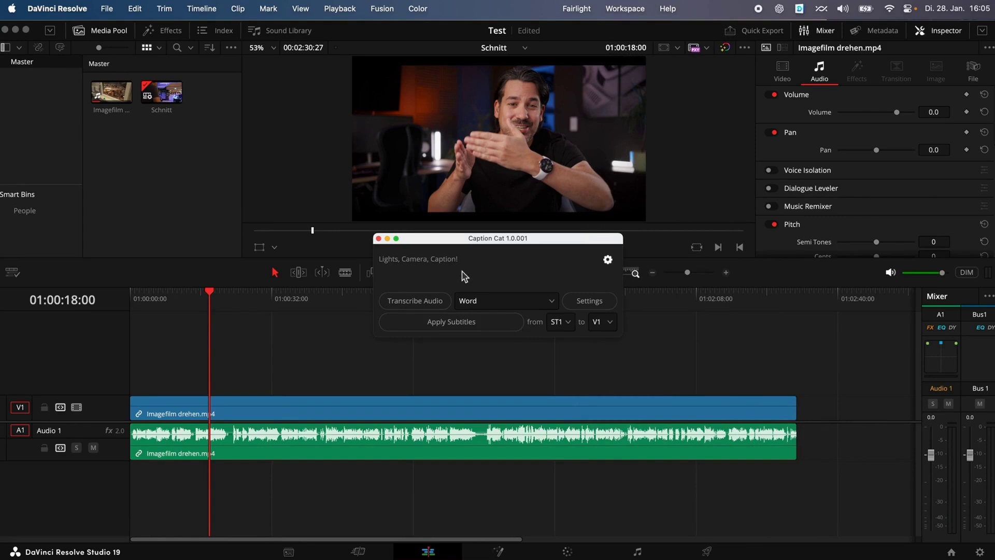
drag(456, 247, 461, 224)
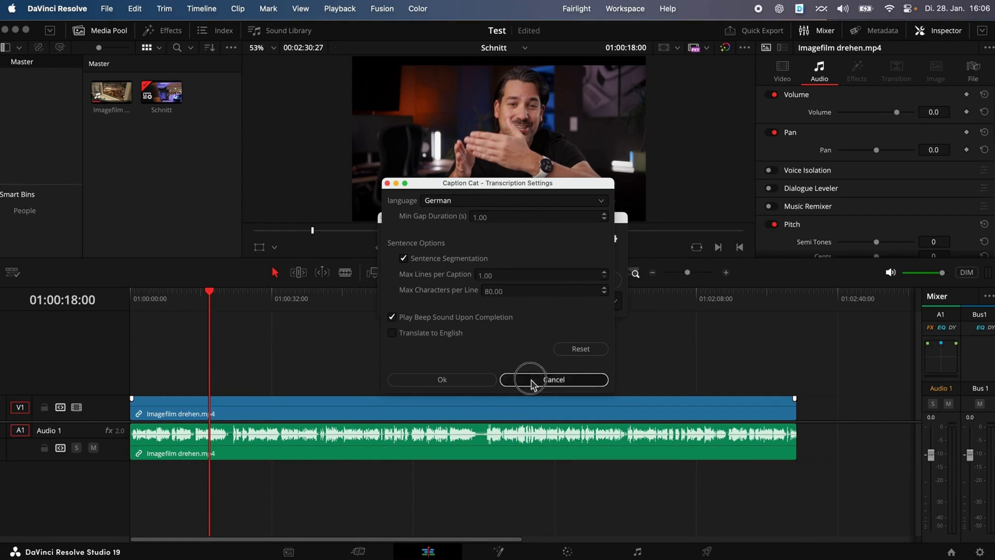
click(533, 381)
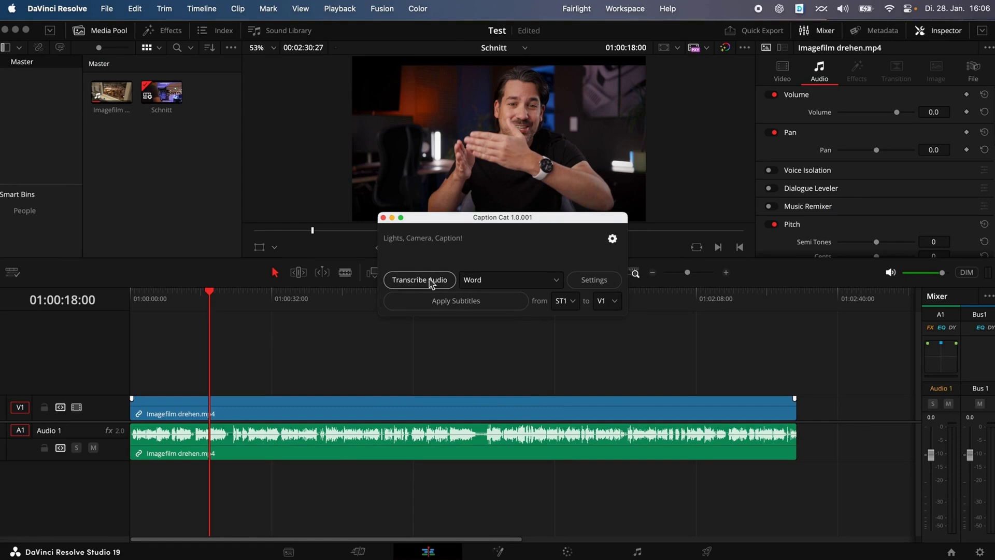
- Transcribe the clip's audio into the word-by-word German words subtitle track ST1
click(430, 280)
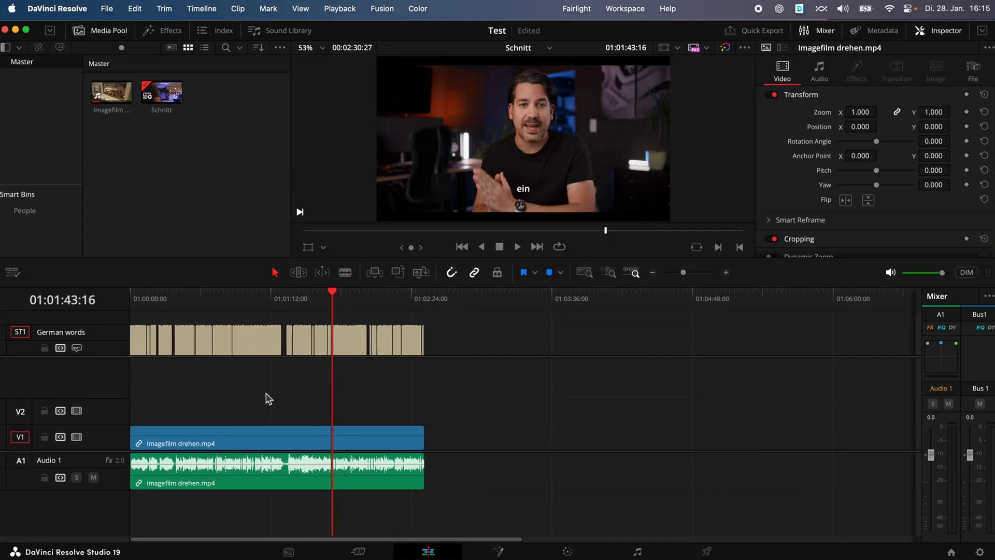
drag(524, 308, 440, 311)
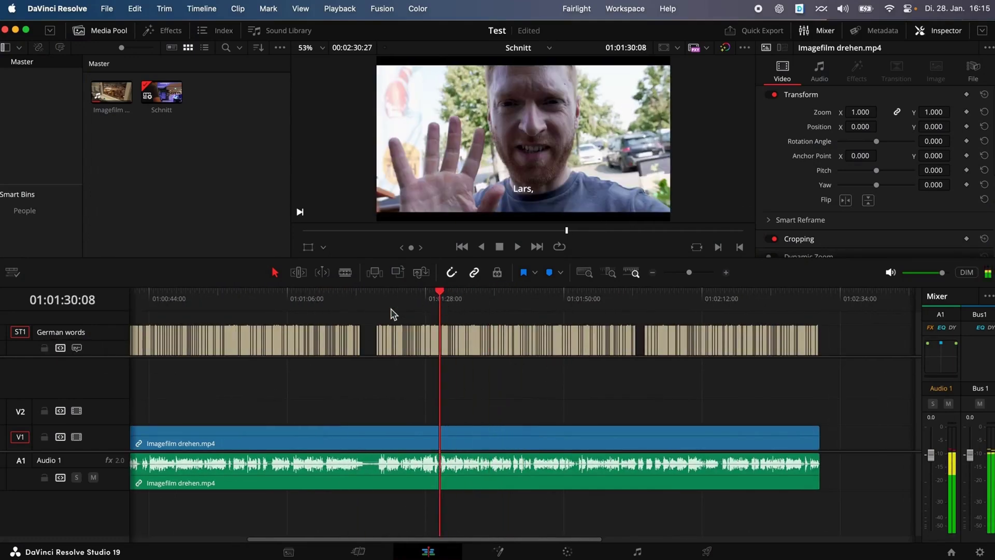
scroll(462, 392, up, 5)
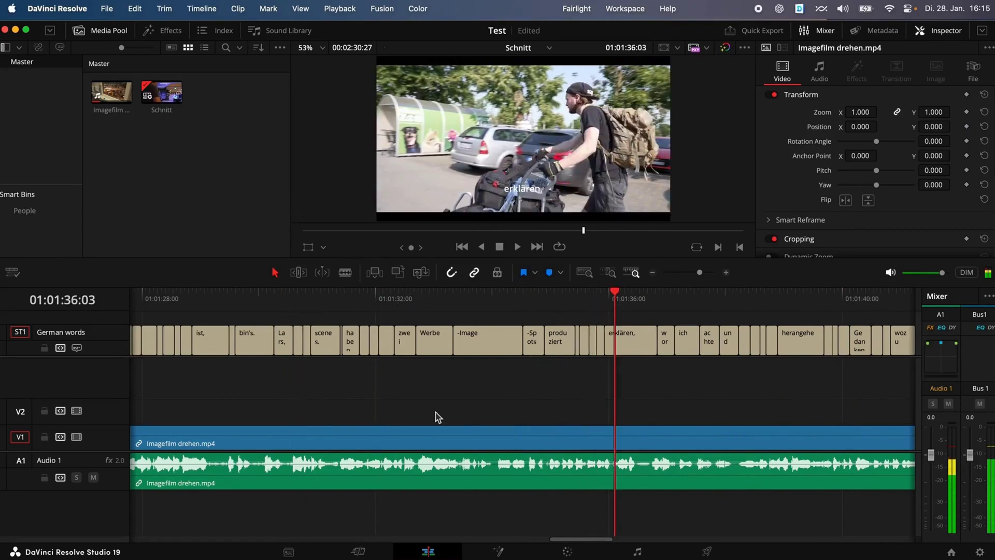
scroll(438, 415, down, 5)
scroll(435, 416, down, 2)
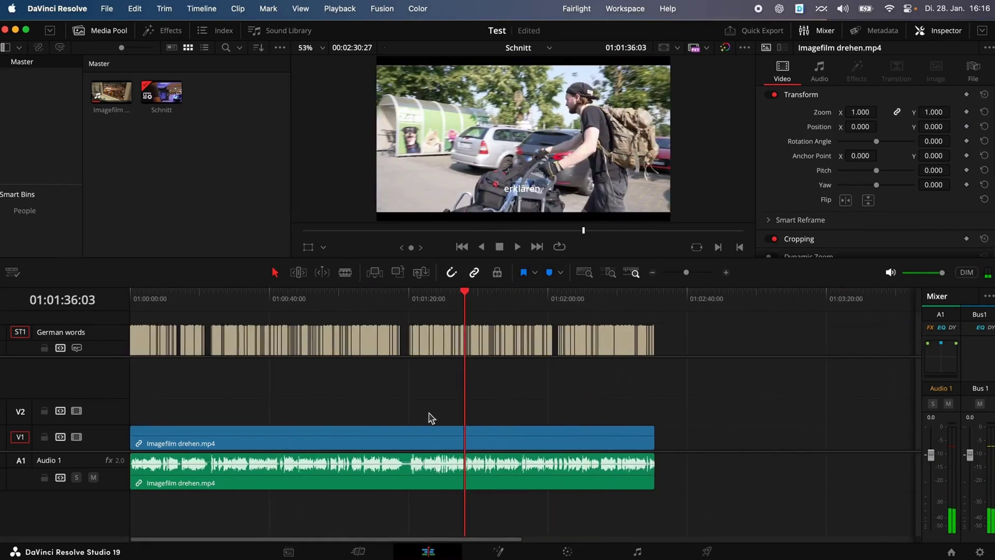
click(177, 36)
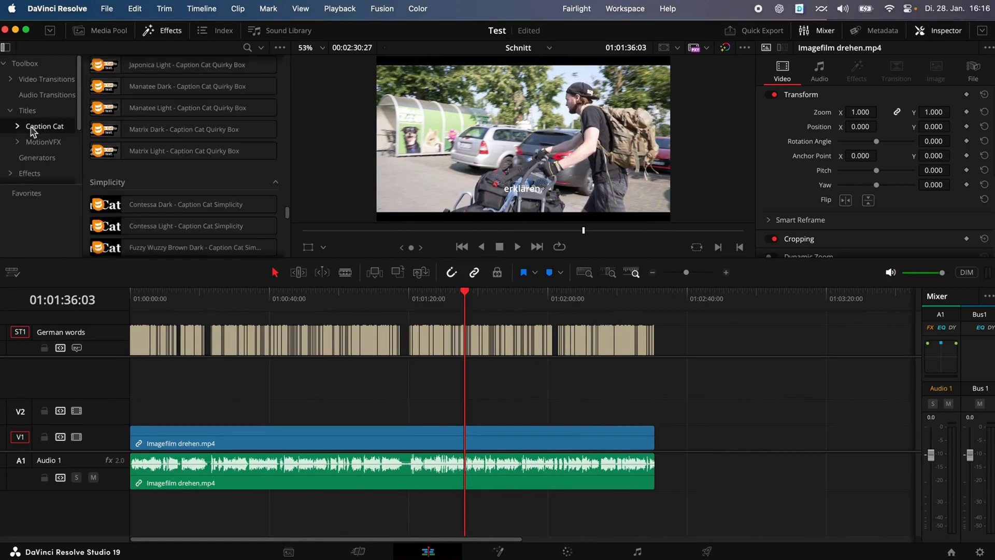
- Drag the Fuzzy Wuzzy Brown Dark – Caption Cat Simplicity title onto V2 at the timeline start
click(50, 31)
scroll(175, 250, down, 10)
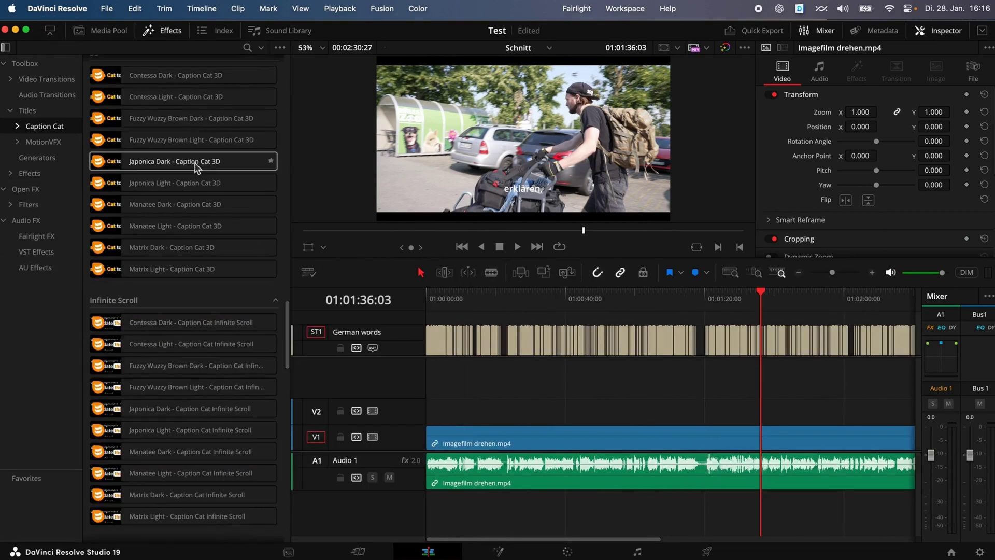
scroll(181, 179, down, 15)
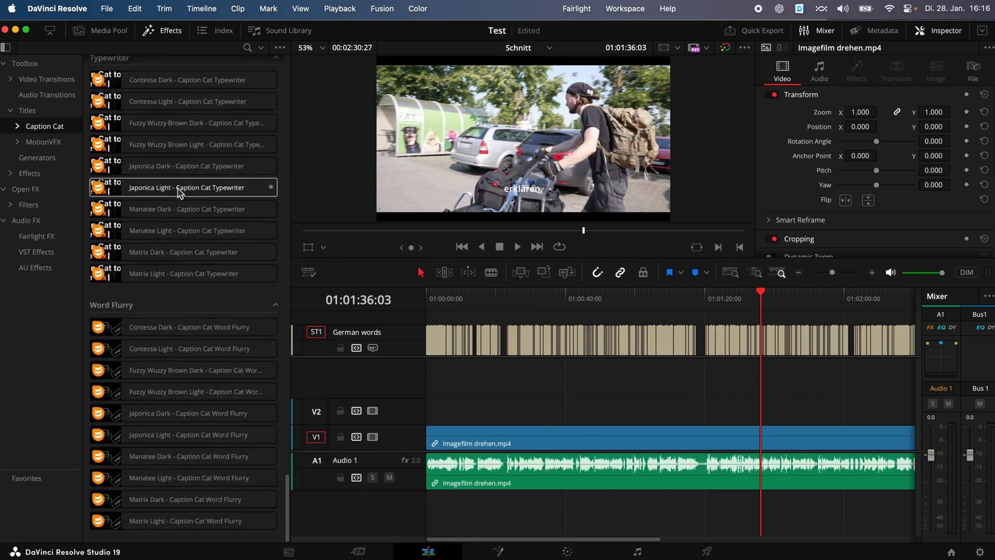
scroll(168, 316, up, 15)
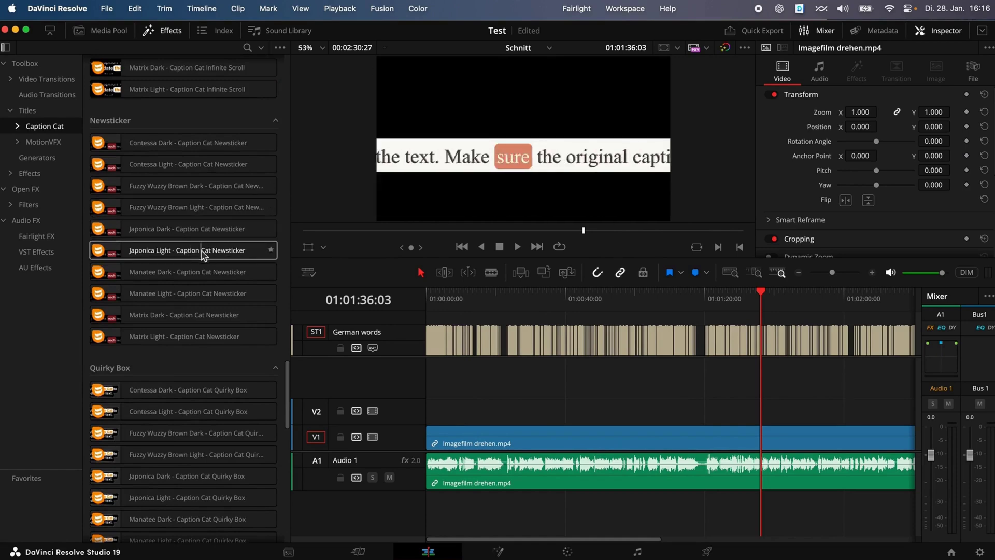
scroll(176, 259, down, 5)
scroll(179, 267, down, 2)
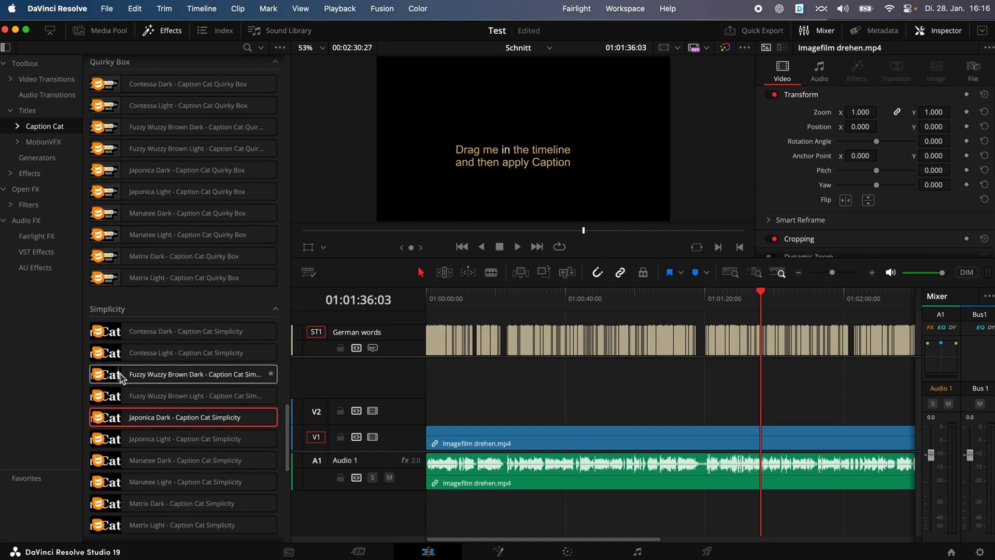
drag(136, 375, 667, 411)
scroll(617, 406, right, 3)
scroll(616, 407, down, 2)
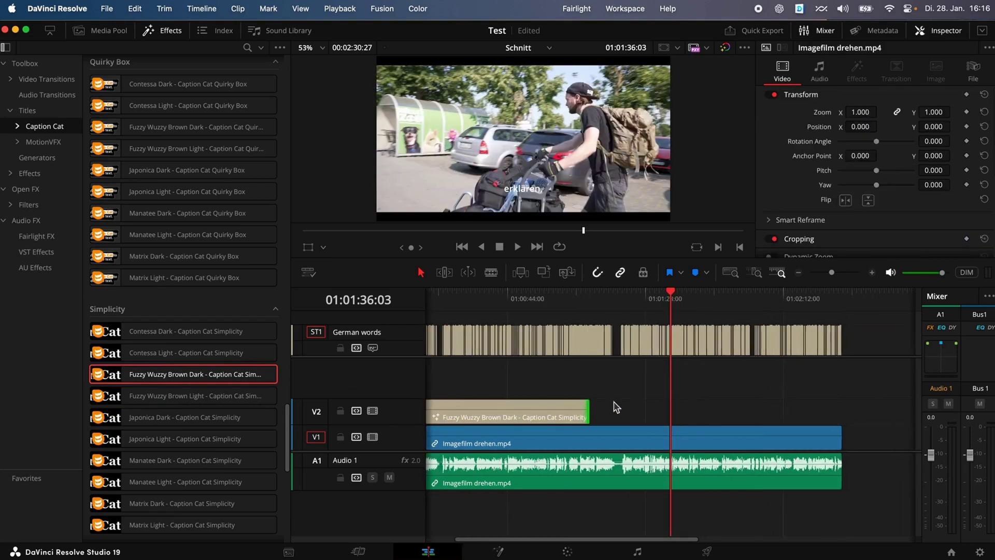
- Extend the V2 Simplicity title to the end of the clip and select it
drag(589, 412, 838, 413)
click(692, 414)
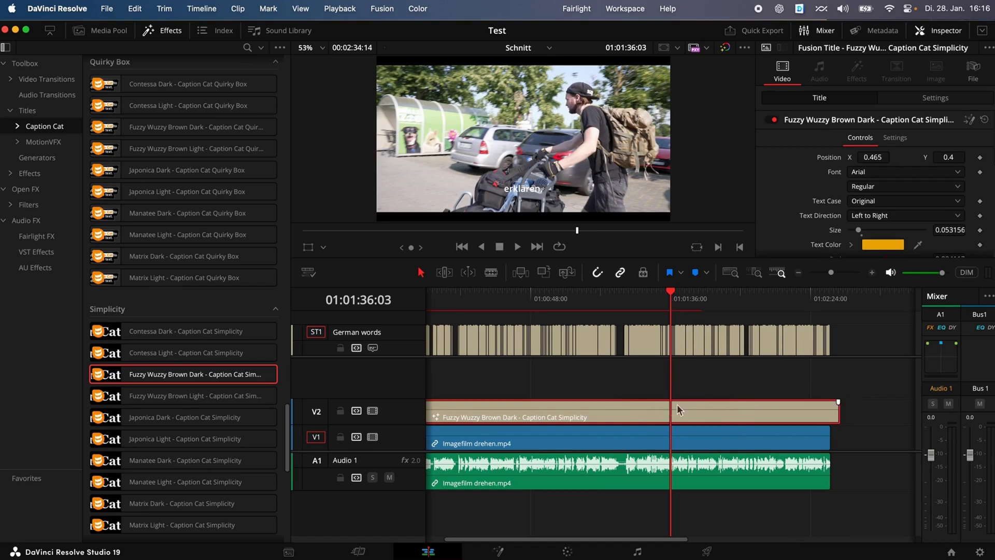
scroll(676, 410, up, 1)
drag(668, 293, 721, 303)
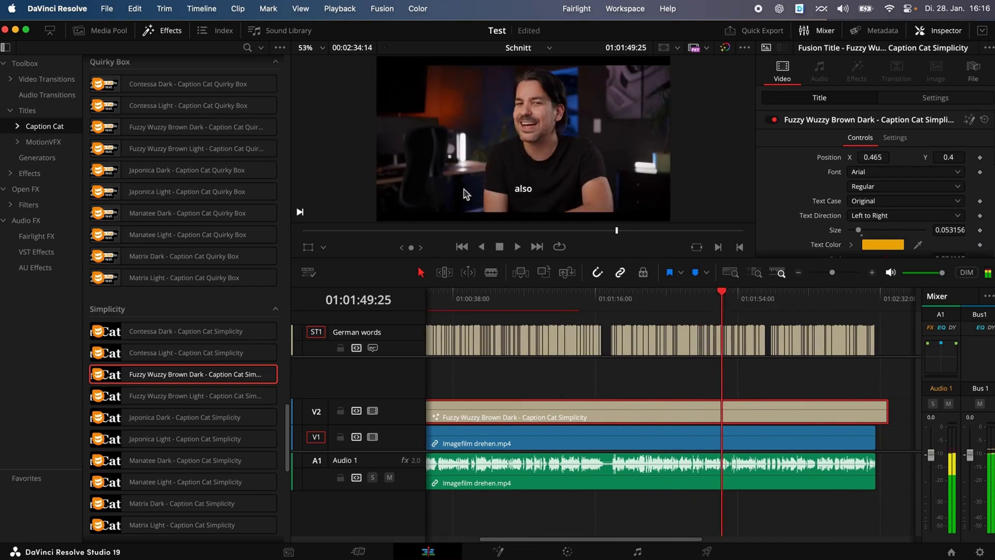
- Launch CaptionCatForResolve from Workspace > Scripts > Plug-ins
click(51, 31)
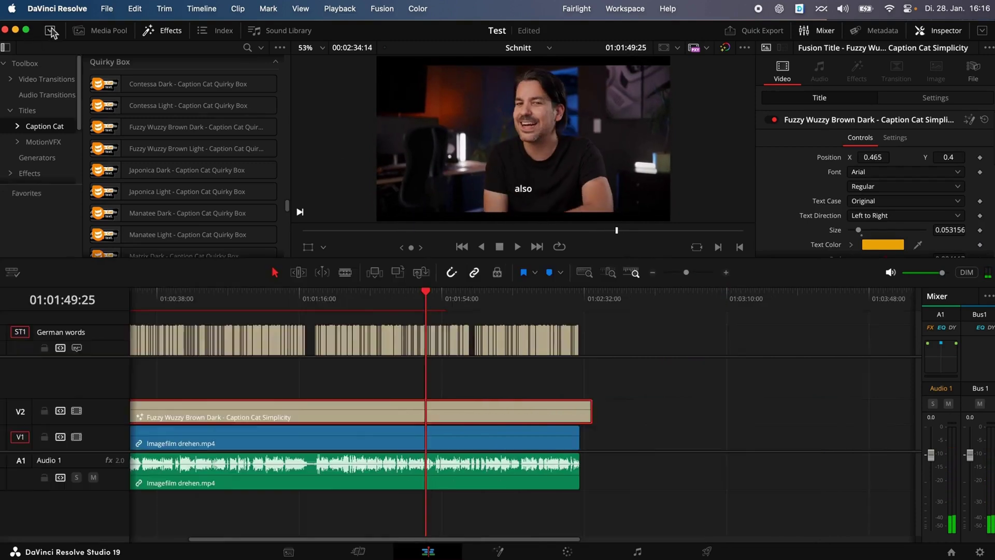
click(625, 9)
mouse_move(705, 420)
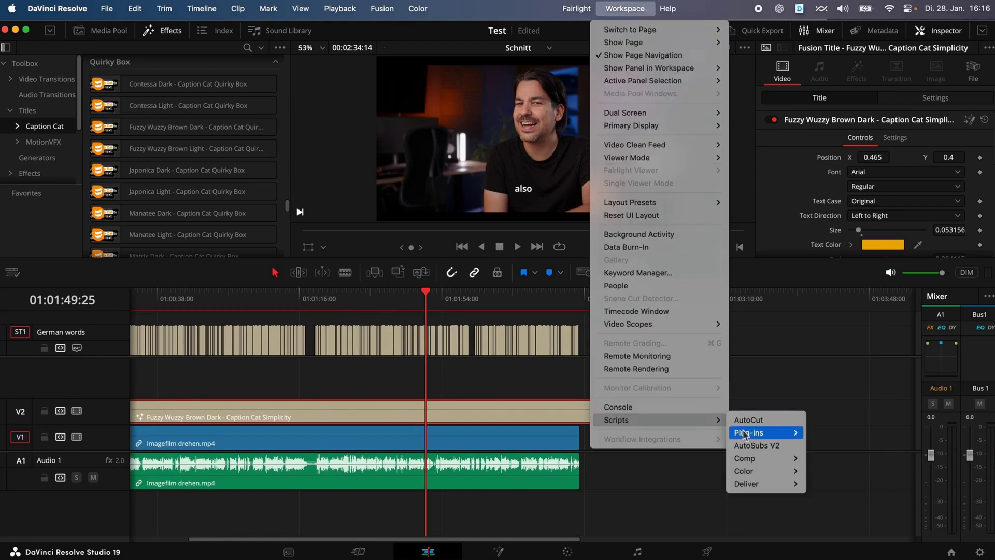
mouse_move(793, 435)
click(839, 446)
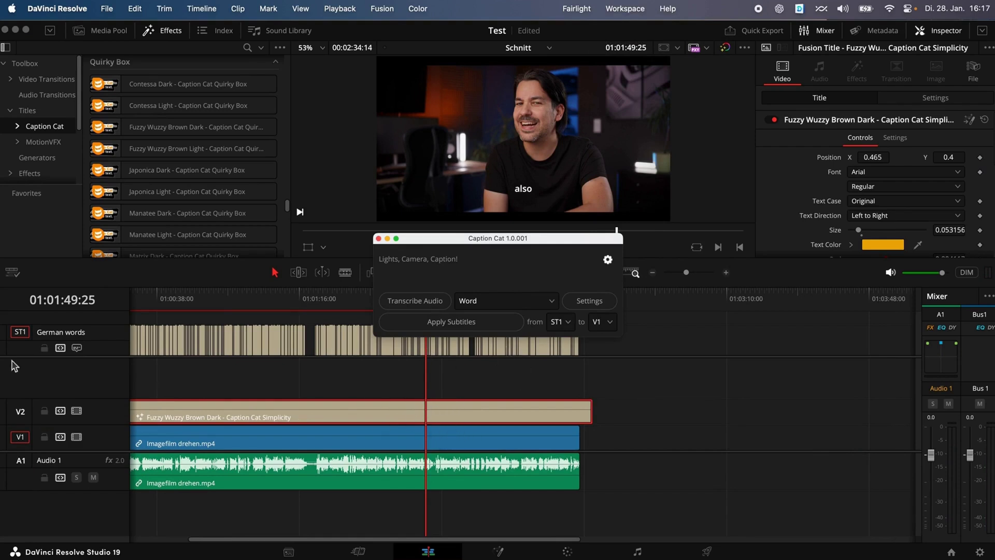
- Apply the ST1 subtitles to the V2 title and disable the original ST1 track
click(606, 353)
click(446, 321)
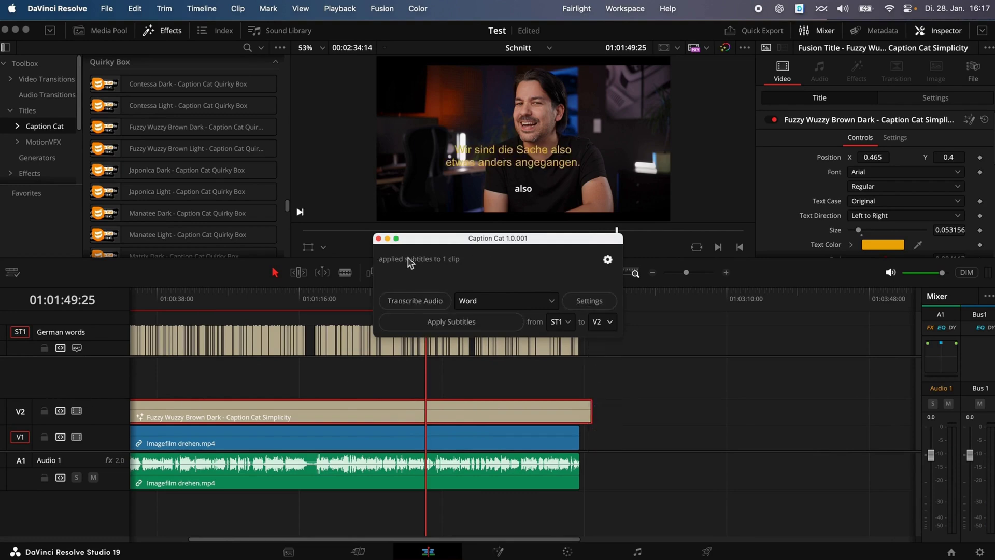
click(379, 238)
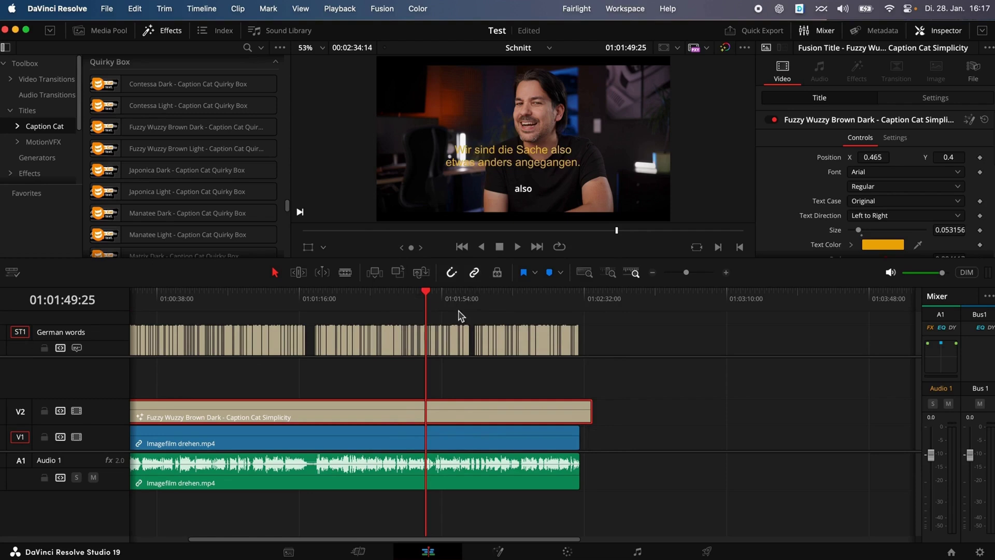
click(77, 348)
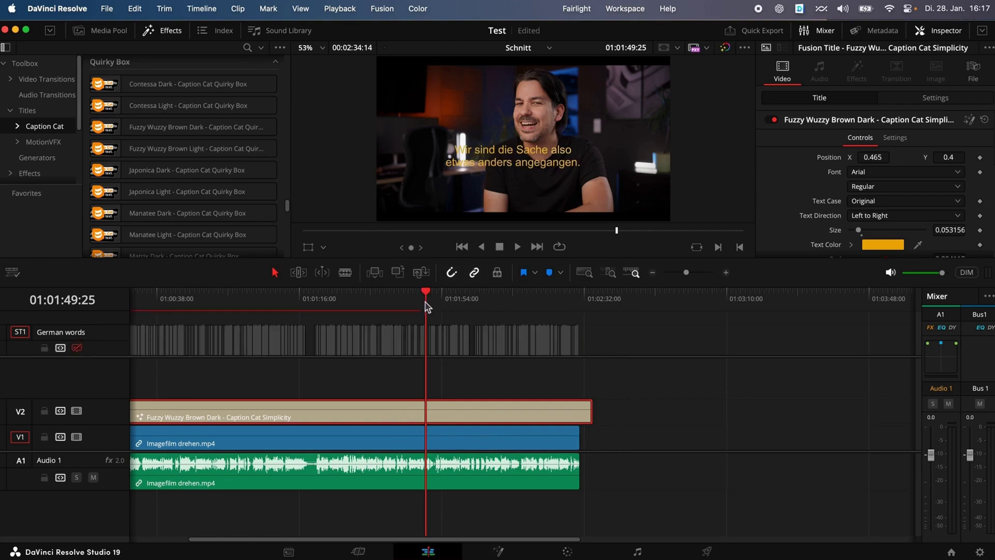
- Preview the captions and lower them to Position Y 0.209
mouse_move(425, 305)
mouse_down()
mouse_move(415, 300)
mouse_move(438, 303)
mouse_move(428, 303)
mouse_up()
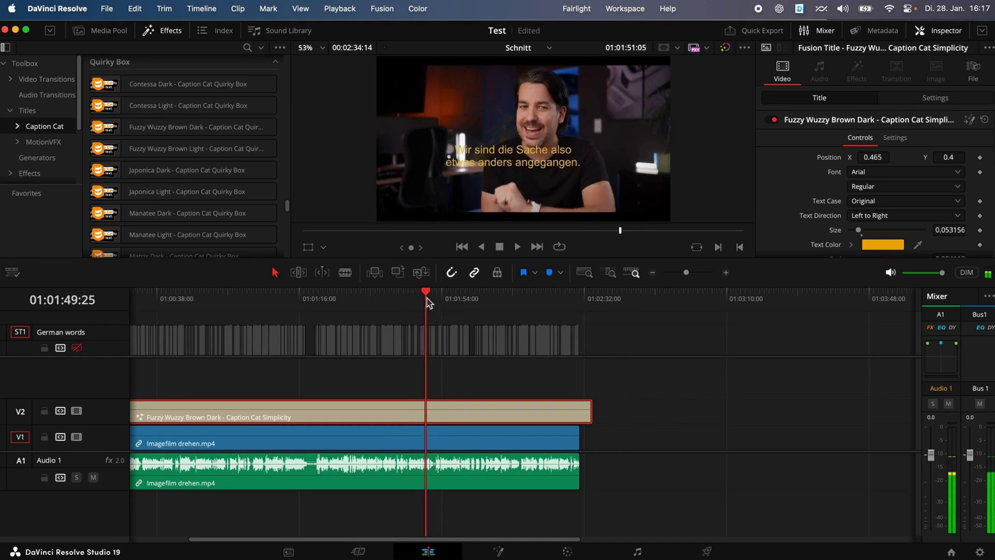
key(space)
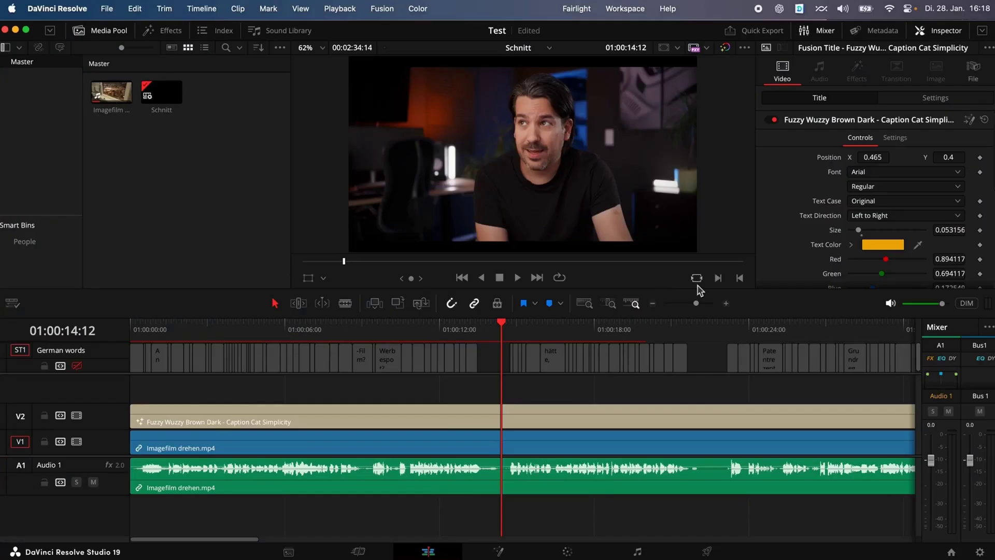
drag(501, 326, 437, 337)
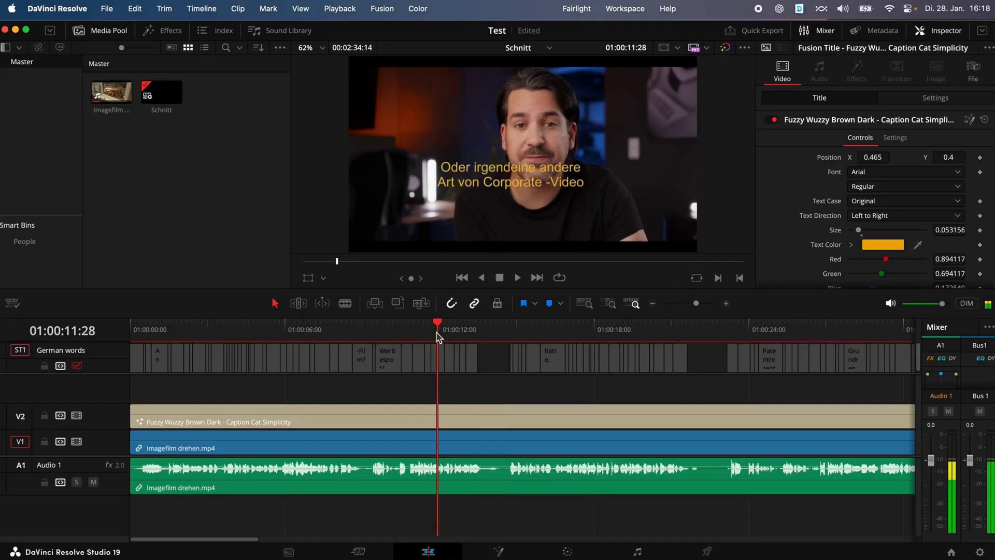
drag(923, 160, 834, 171)
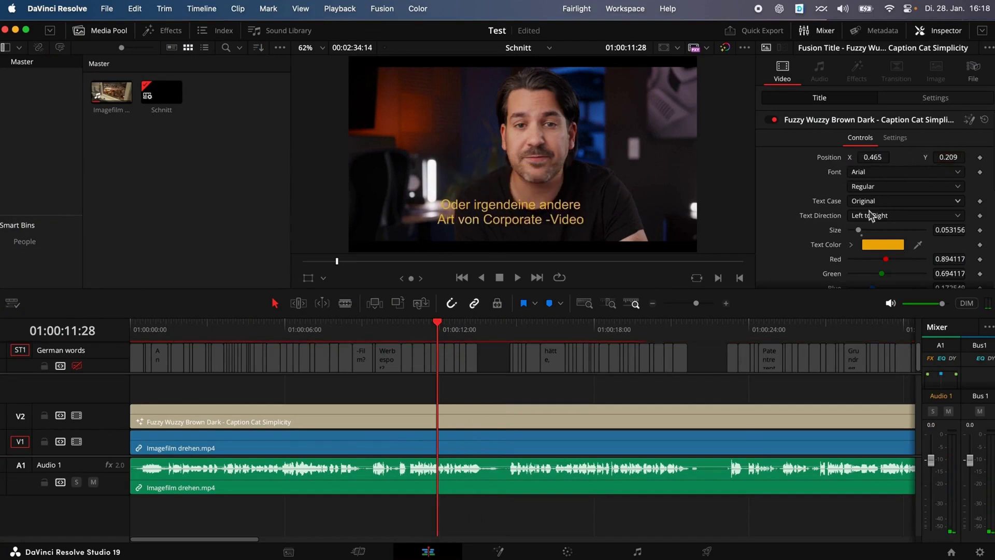
scroll(875, 230, down, 4)
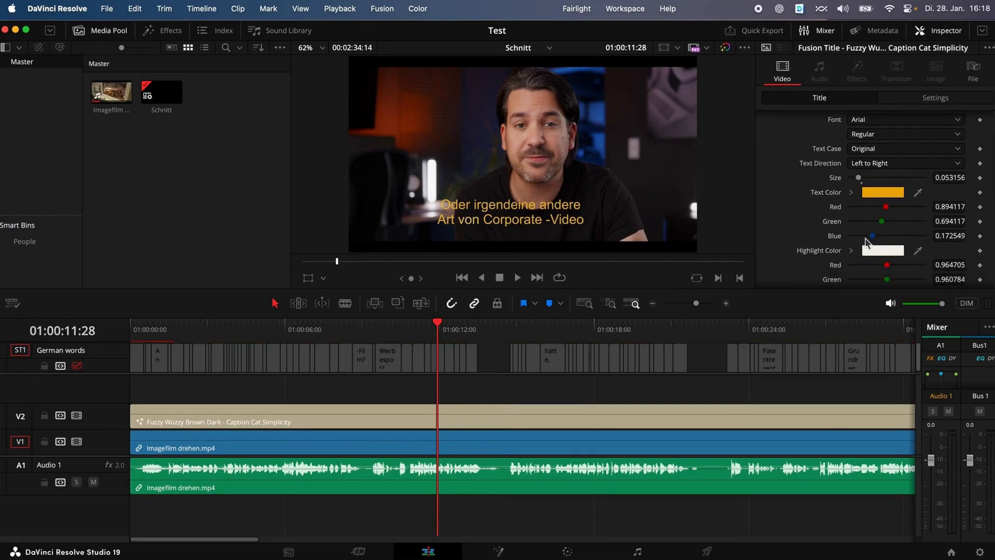
- Change the caption text colour to green and preview playback
scroll(852, 228, down, 2)
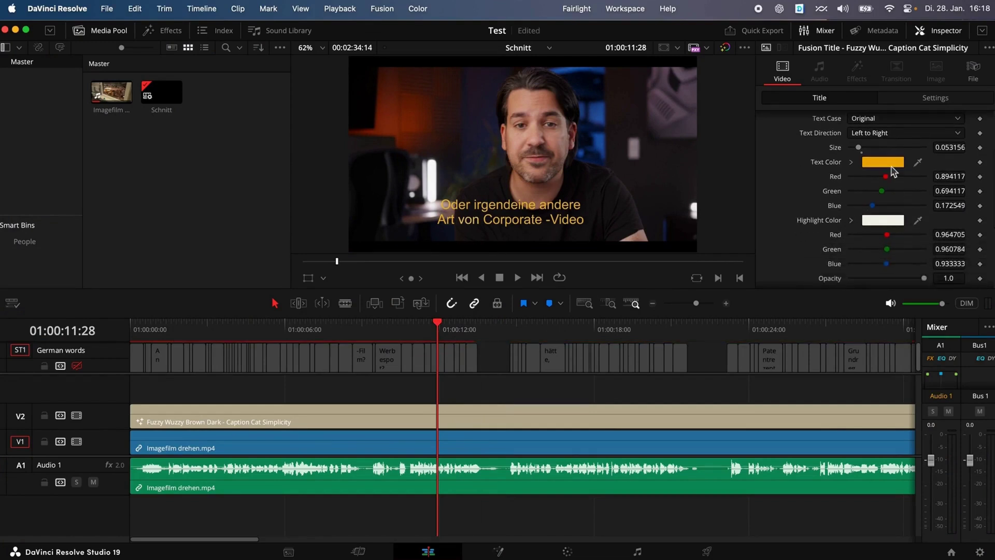
click(887, 164)
drag(487, 332, 417, 339)
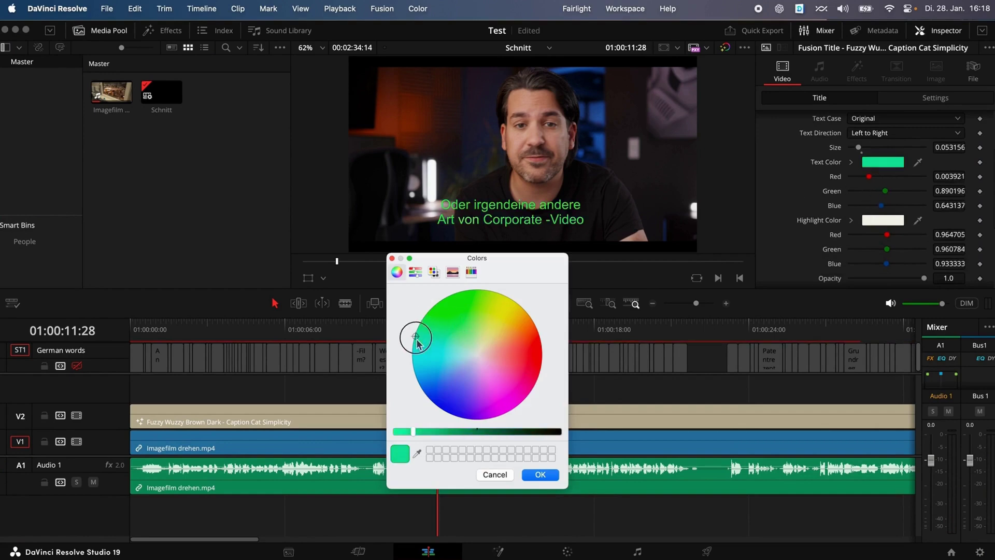
click(539, 475)
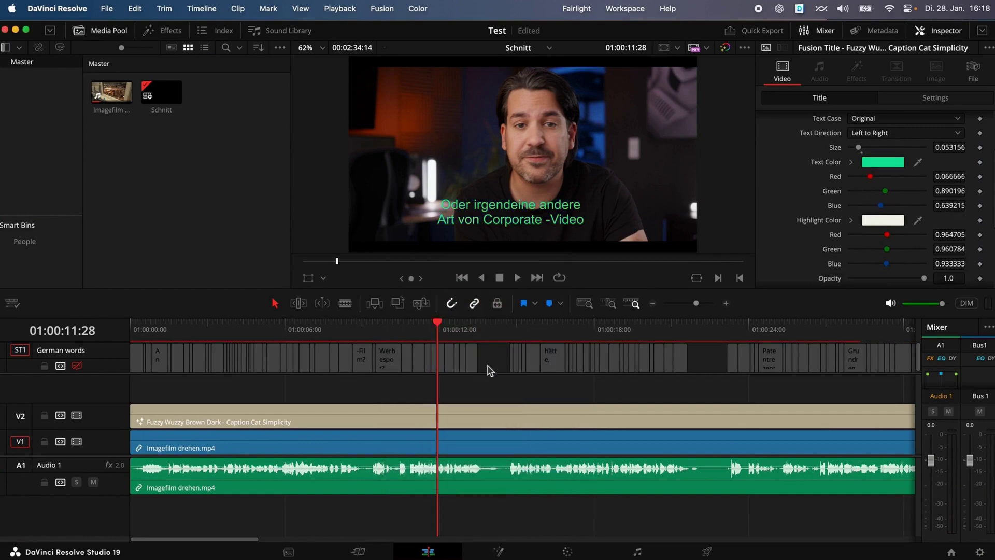
drag(438, 327, 430, 326)
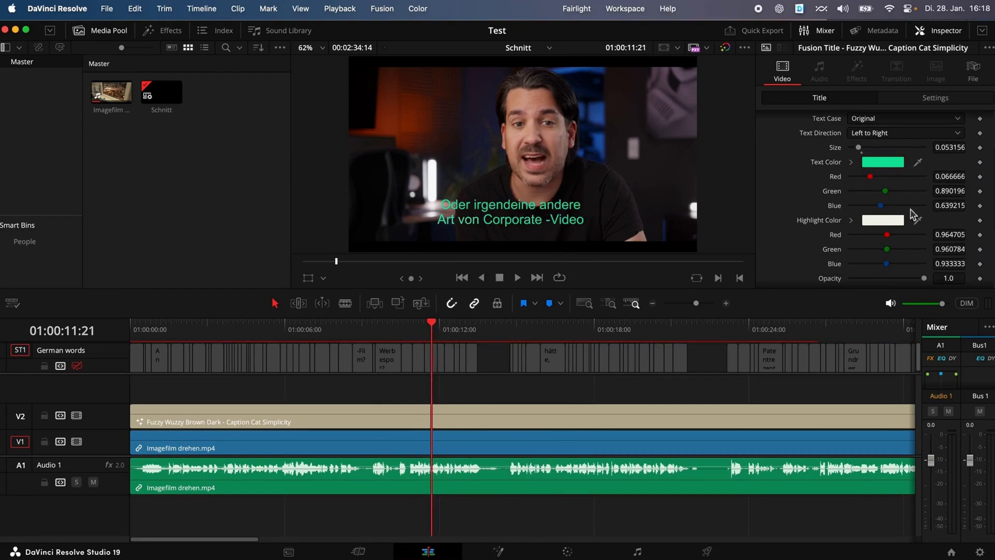
key(space)
- Give the captions a black outline with thickness 0.2
scroll(881, 218, down, 5)
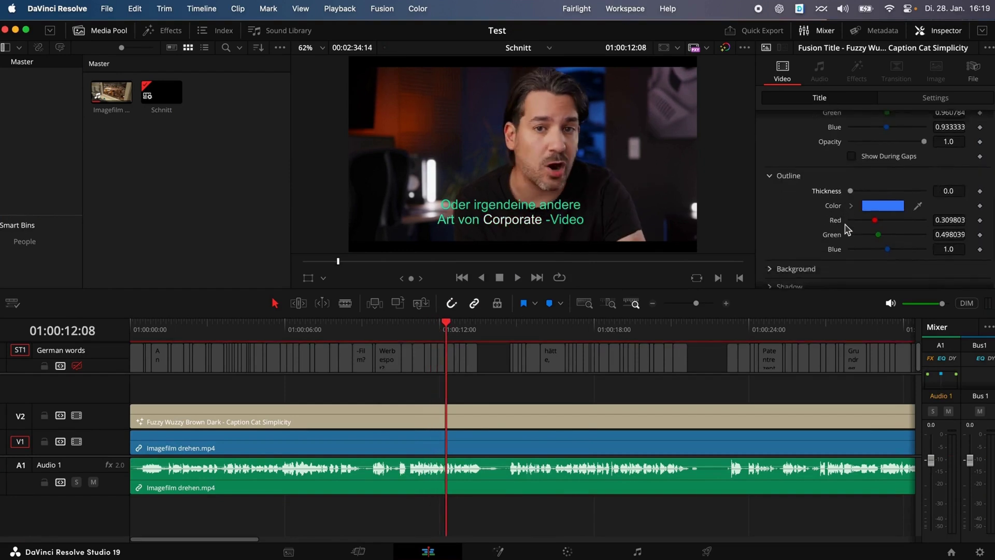
scroll(846, 229, down, 1)
click(887, 200)
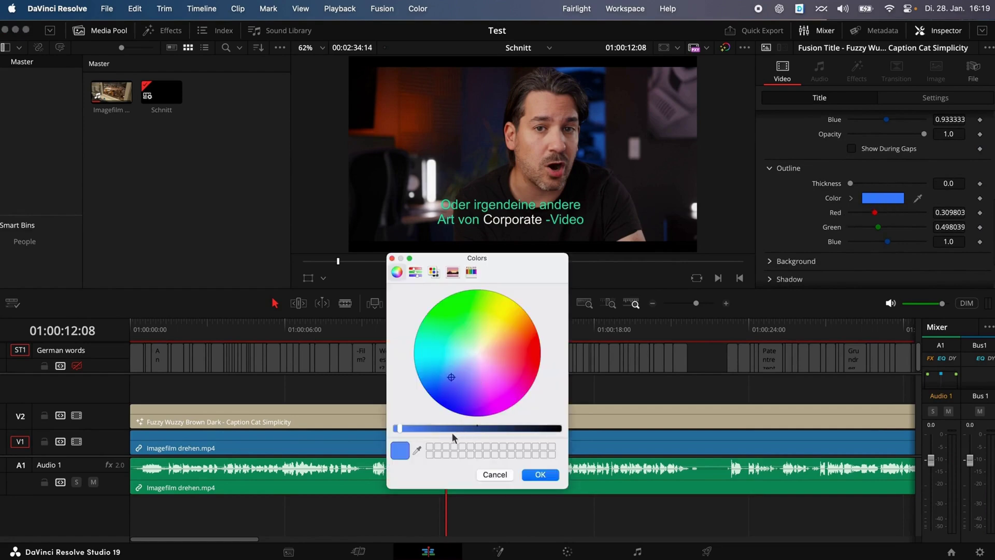
drag(452, 430, 625, 438)
click(540, 474)
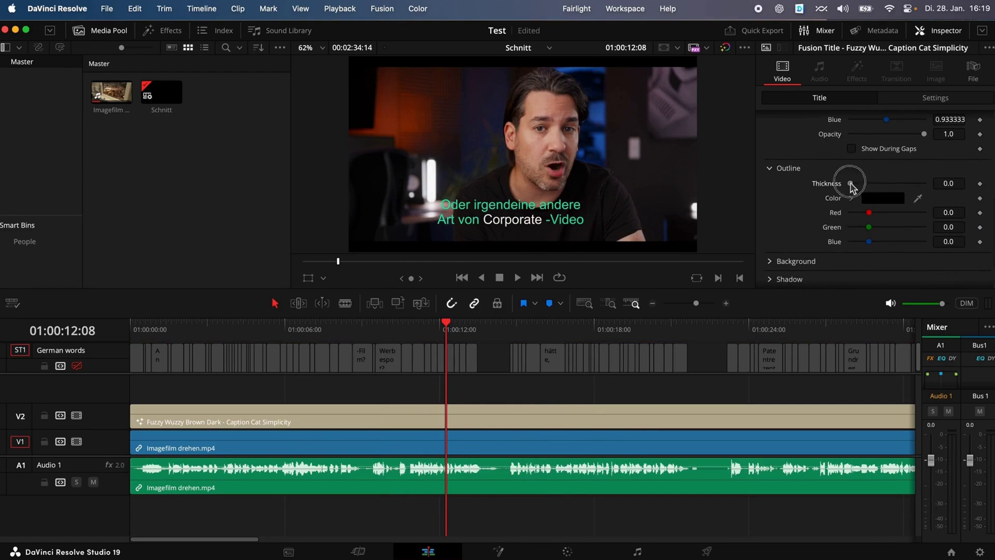
drag(850, 184, 924, 183)
scroll(907, 218, down, 3)
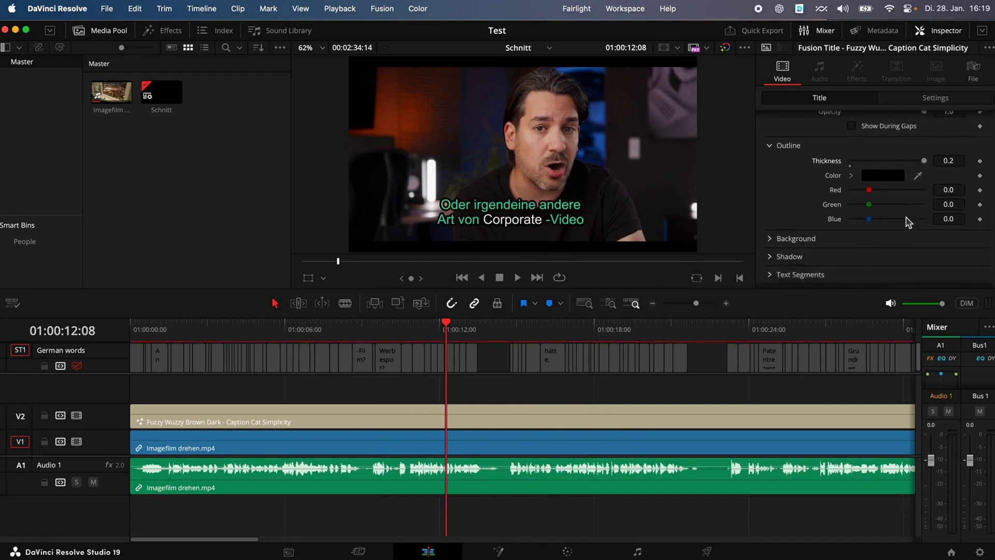
- Glance at the shadow settings, then expand the Social Media Safe Zones section
click(769, 232)
scroll(832, 228, down, 2)
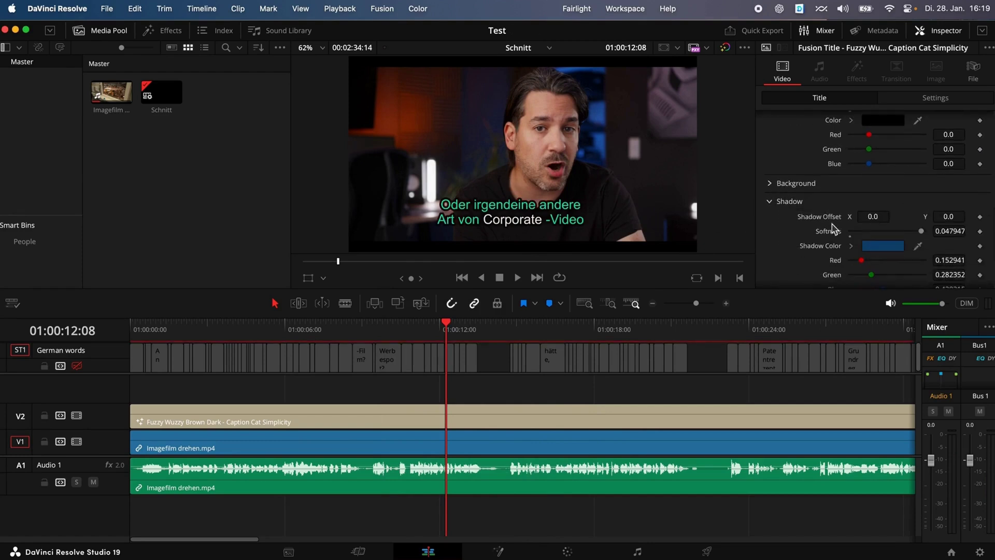
click(768, 202)
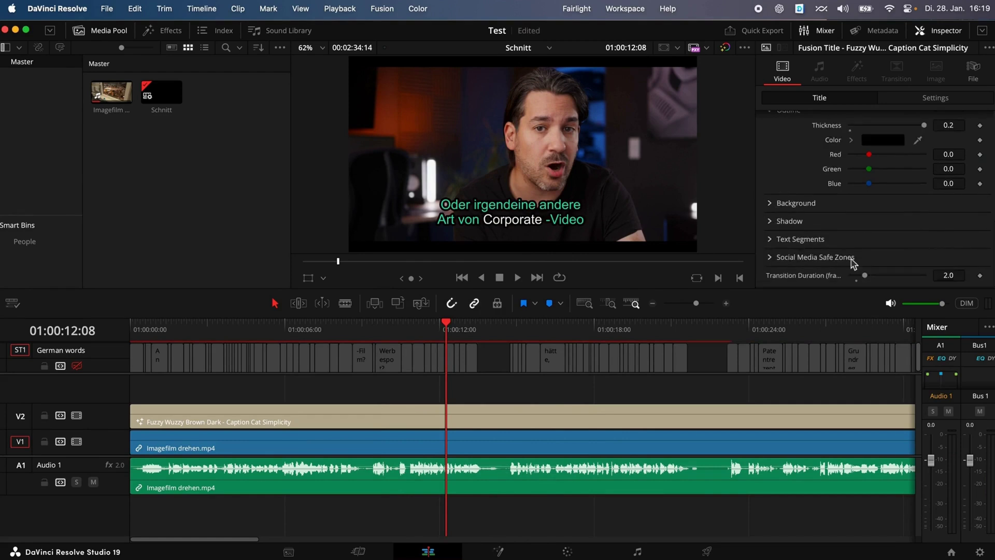
click(770, 258)
- Preview the Instagram Reel and TikTok safe zones, then set Platform to none and collapse the section
scroll(826, 262, down, 2)
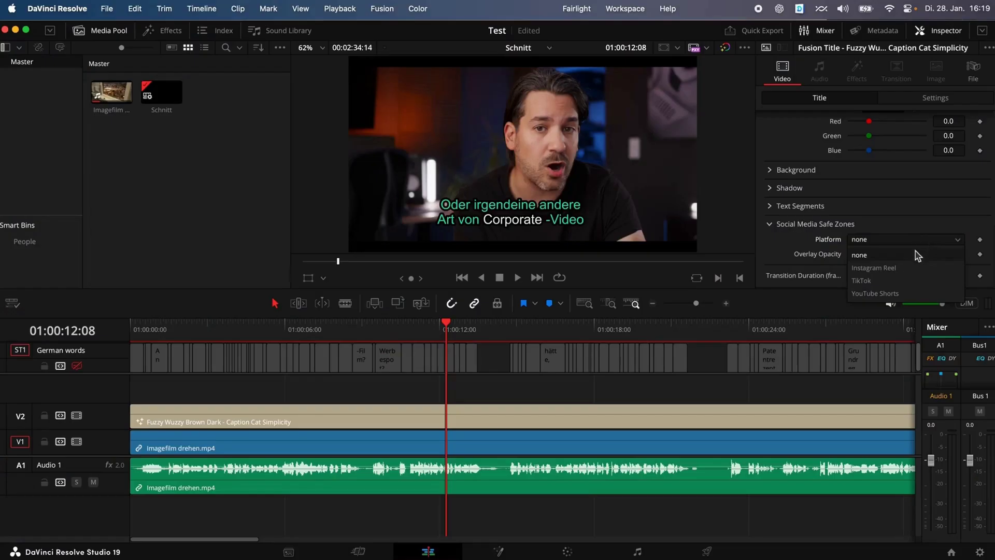
click(901, 273)
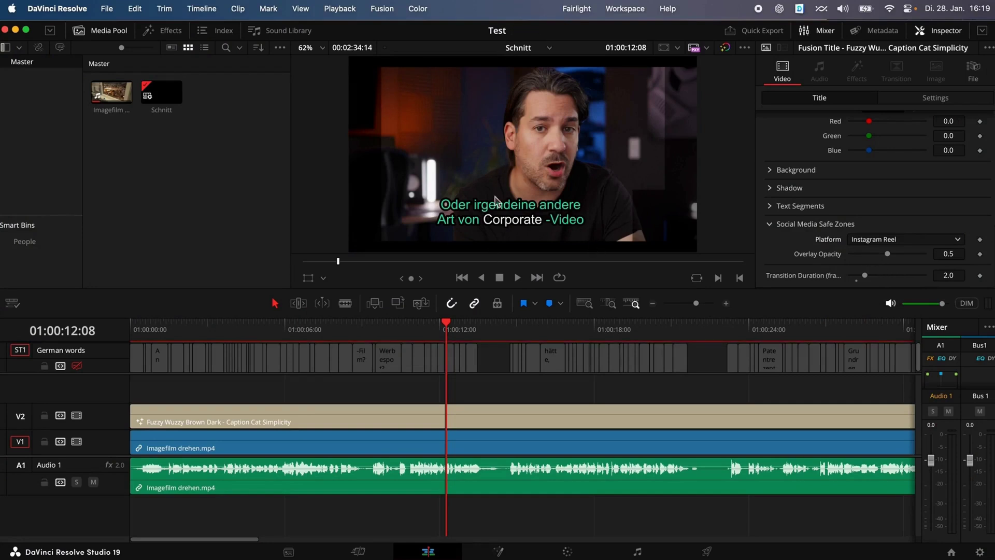
click(917, 244)
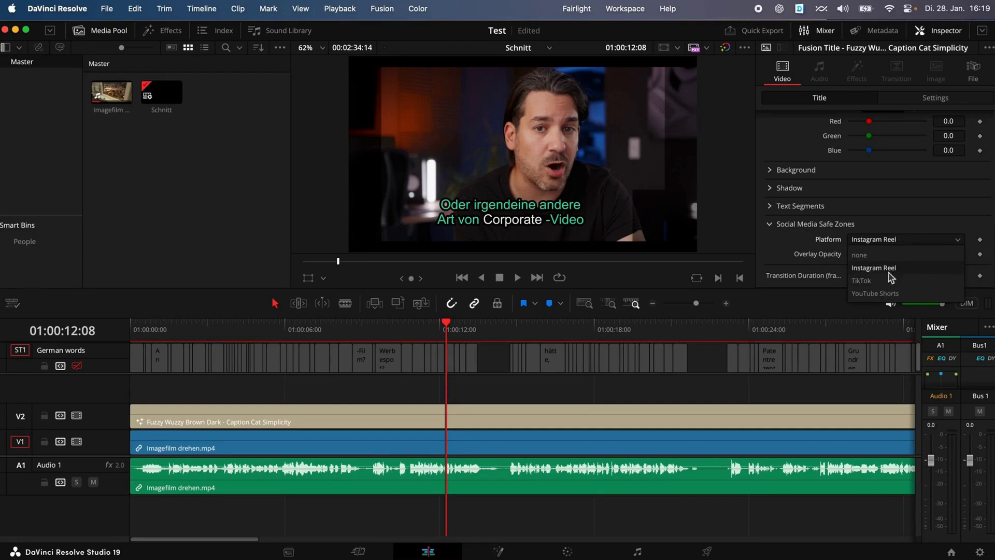
click(861, 280)
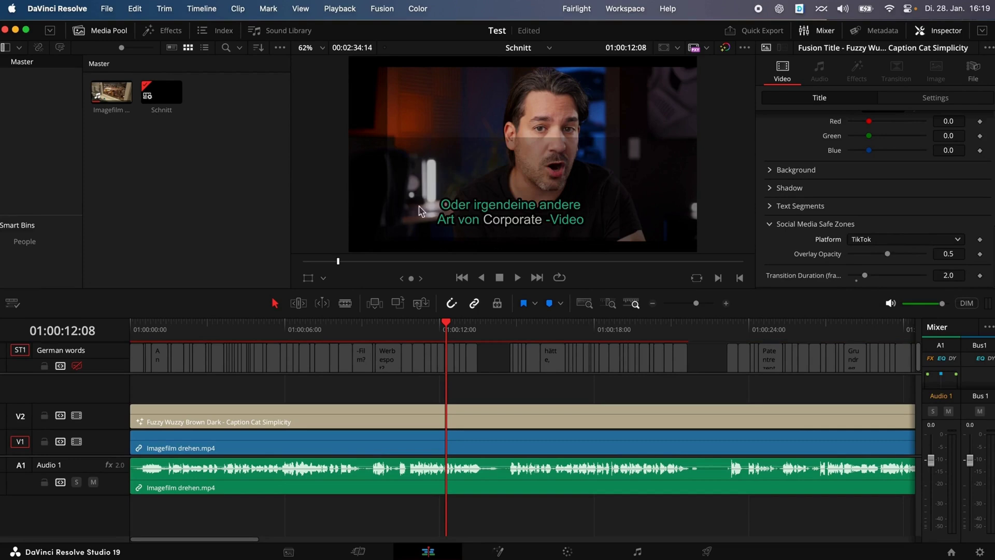
click(939, 240)
click(912, 264)
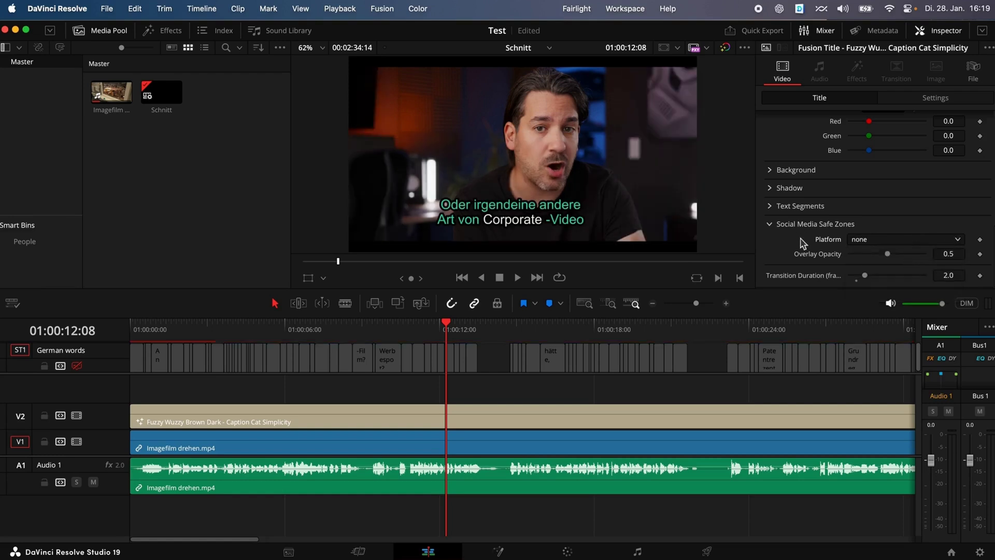
click(777, 226)
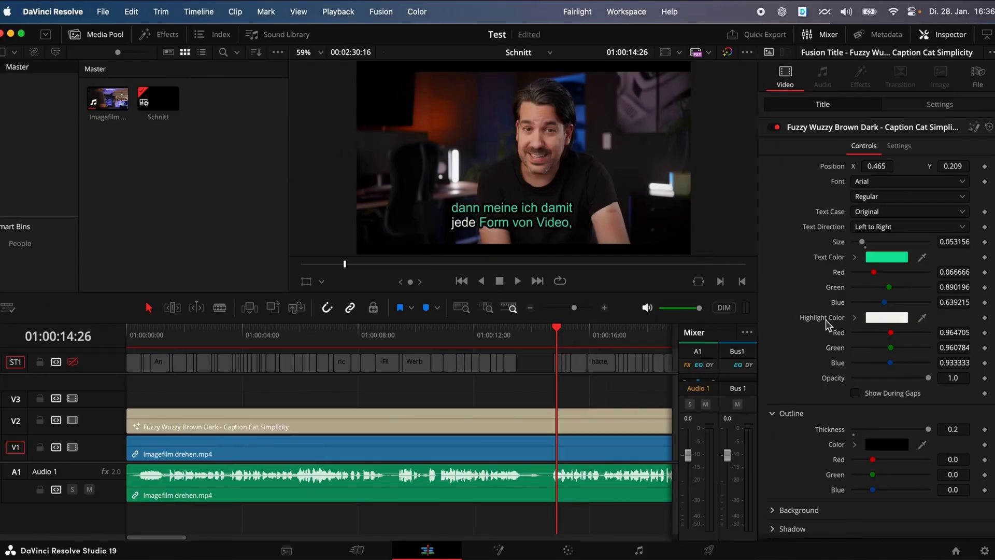
- Set max lines per caption to 1 in the Text Segments settings, so each caption shows a single line
scroll(839, 335, down, 4)
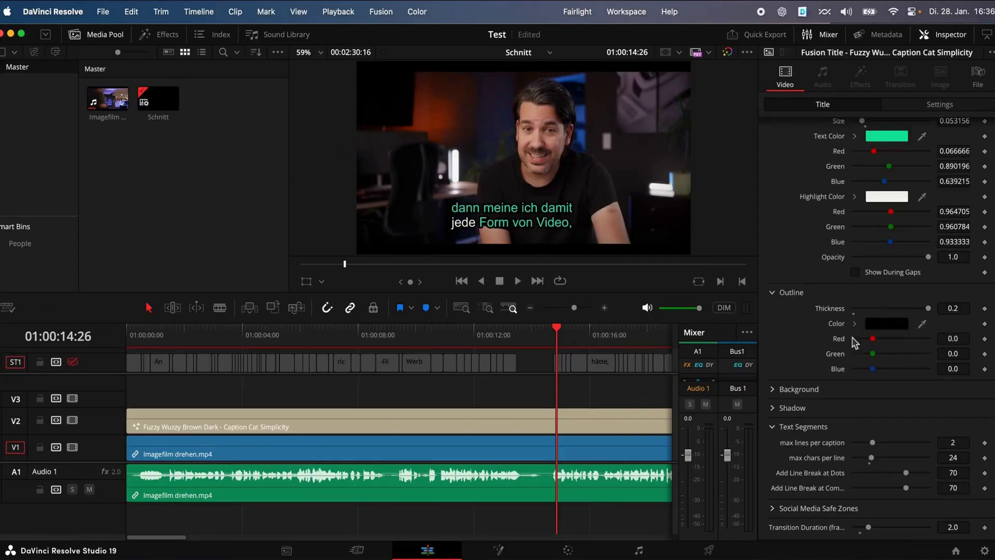
click(773, 428)
click(772, 491)
drag(872, 442, 852, 442)
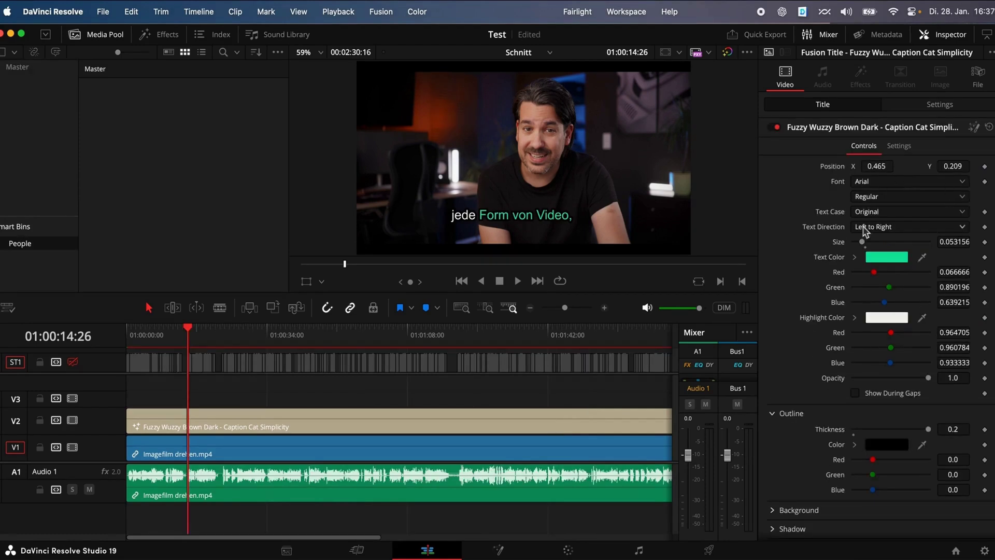
- Select the caption clip on V2 and turn on Show Power Bins in the media pool
click(943, 34)
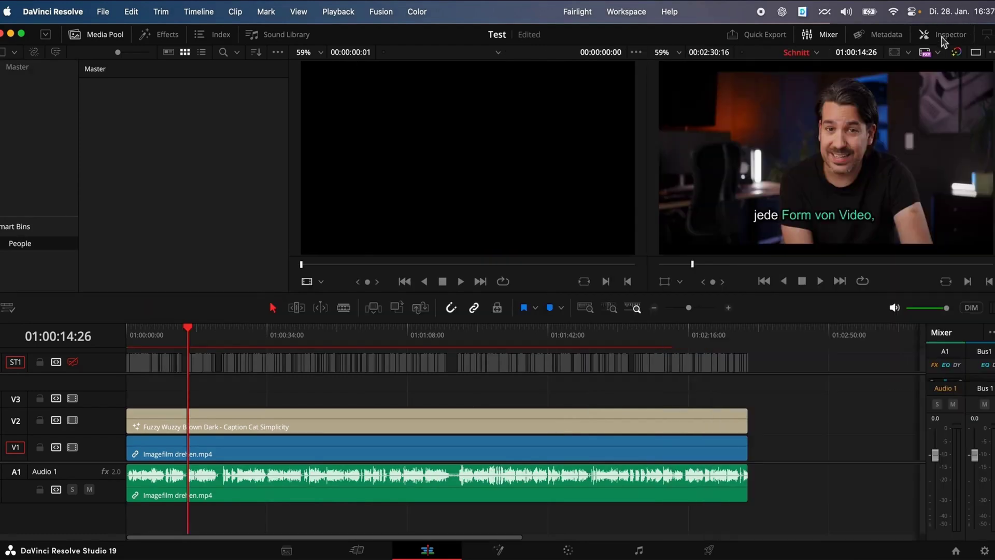
click(448, 417)
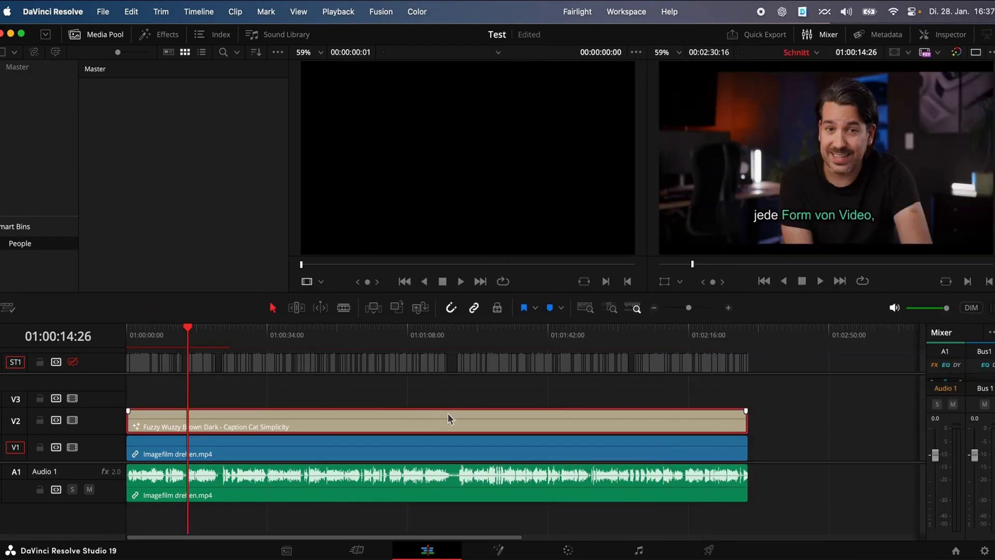
click(278, 55)
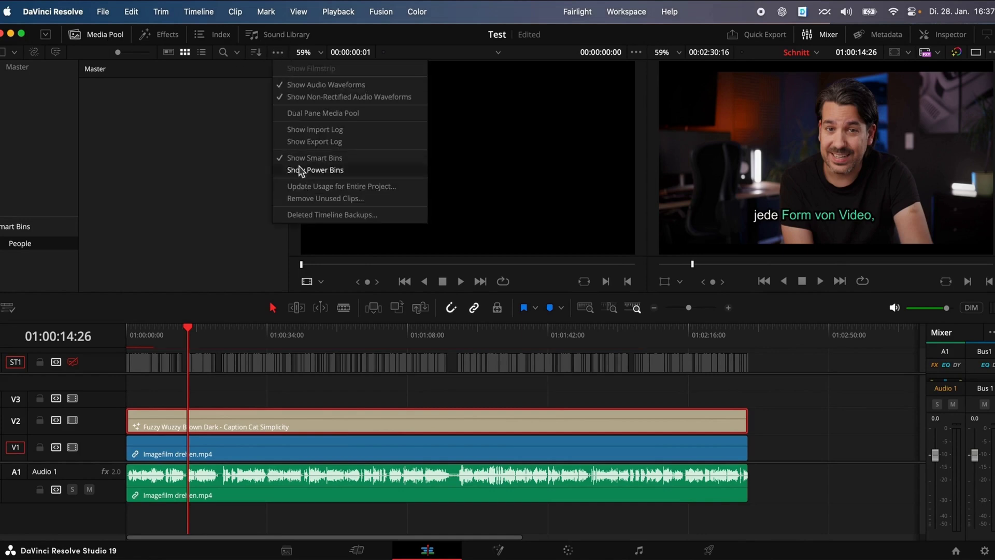
click(298, 110)
click(277, 54)
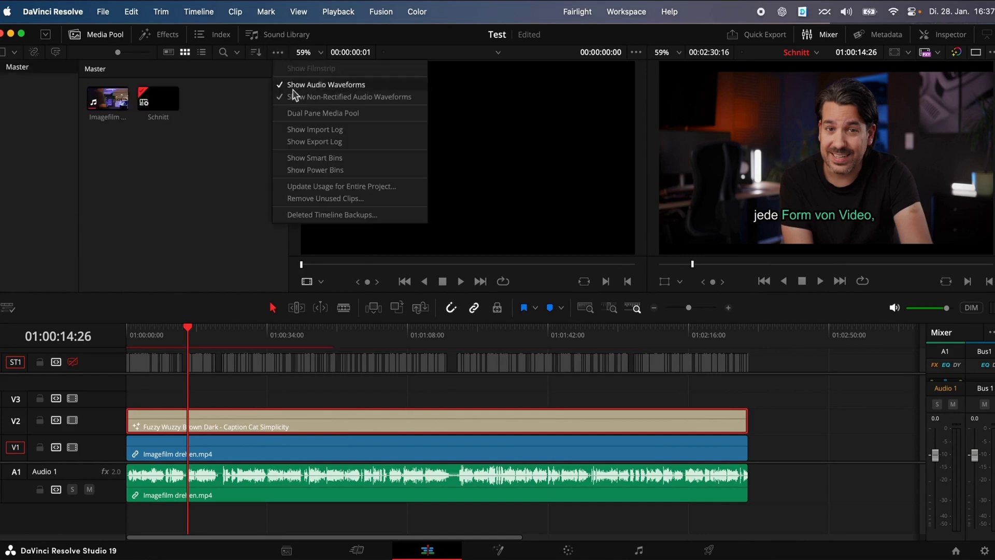
click(298, 170)
- Store the V2 caption clip in the Master power bin under the name 'Mein Untertitel'
click(39, 246)
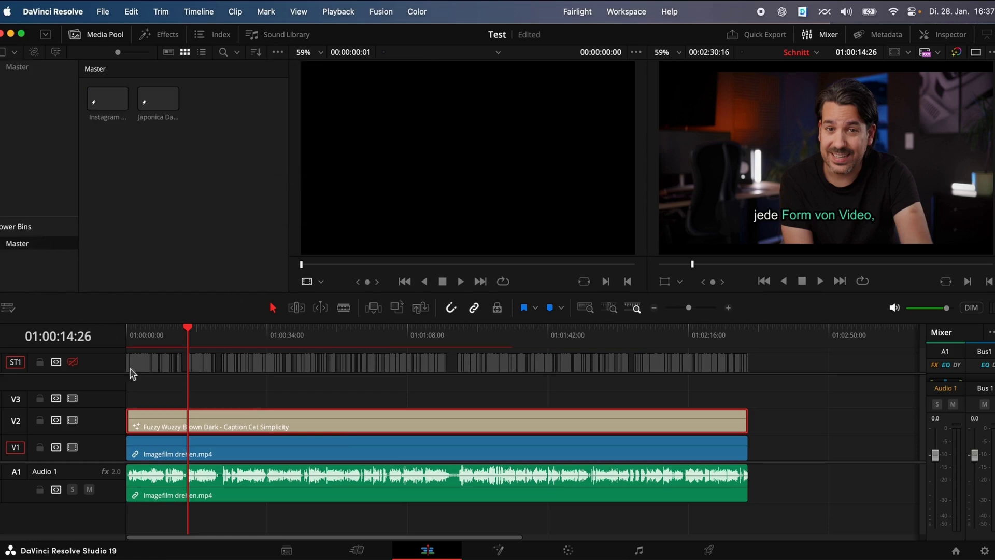
drag(217, 431, 160, 202)
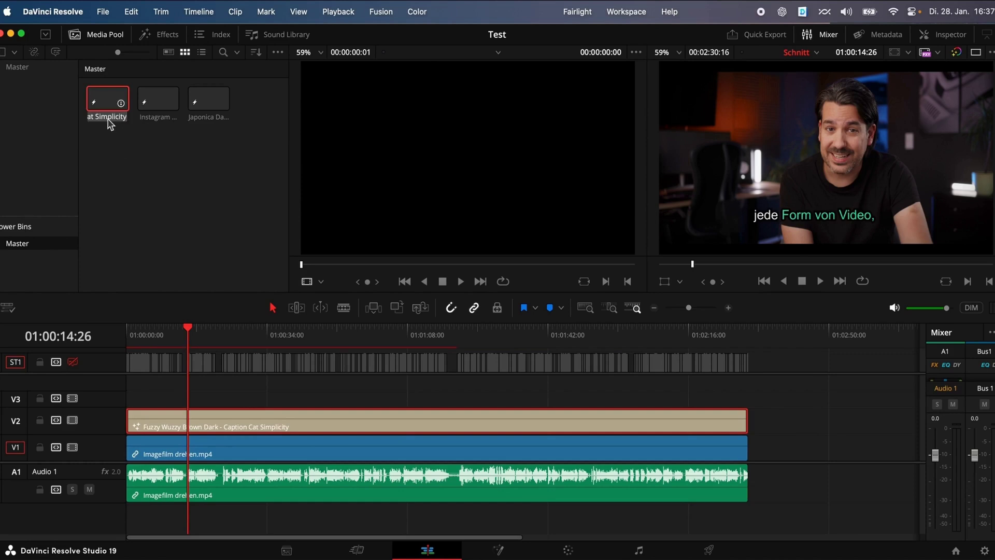
text(Mein )
text(Untertitel)
key(Return)
- Drag the saved 'Mein Untertitel' preset toward the timeline and check the full timeline
drag(109, 104, 189, 378)
key(super+minus)
key(super+equal)
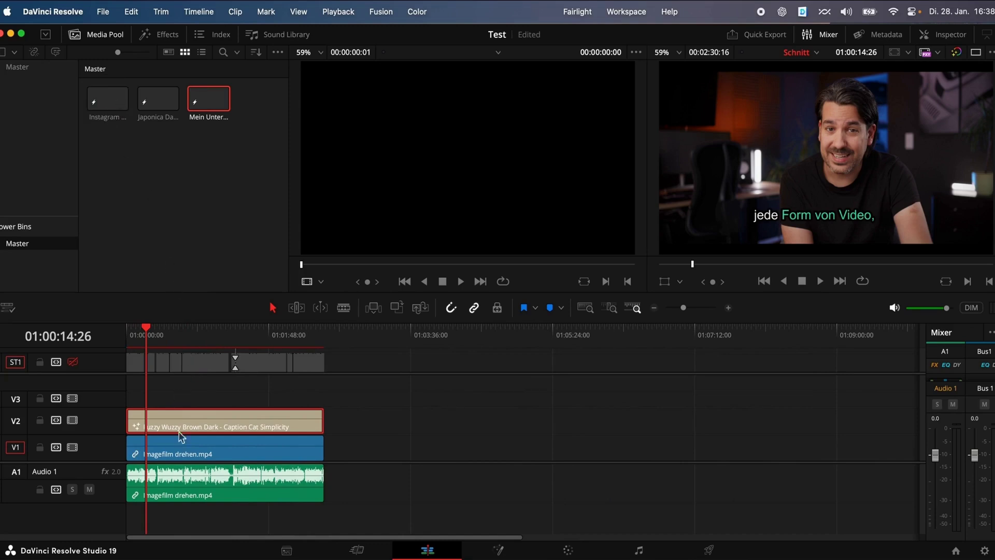
click(626, 11)
mouse_move(647, 439)
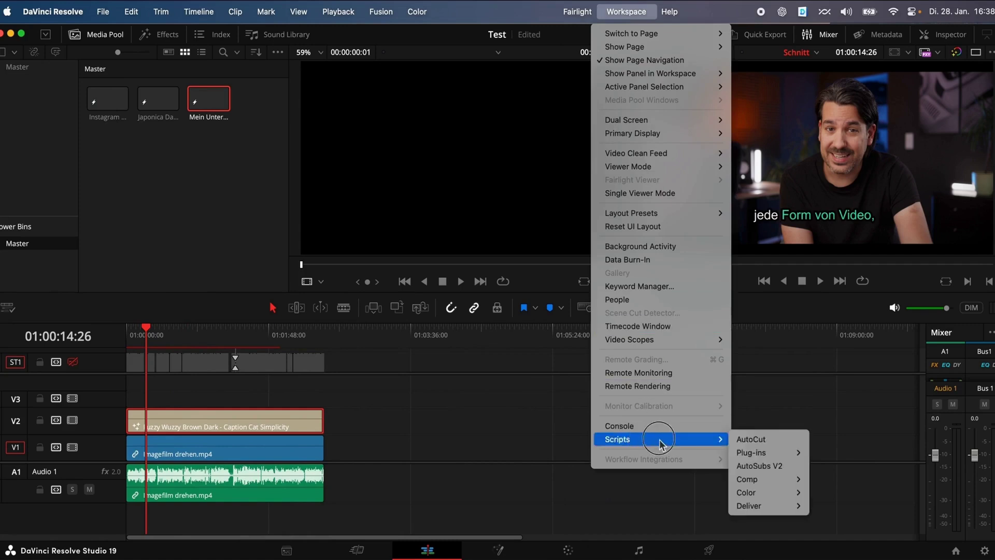
mouse_move(751, 451)
click(855, 465)
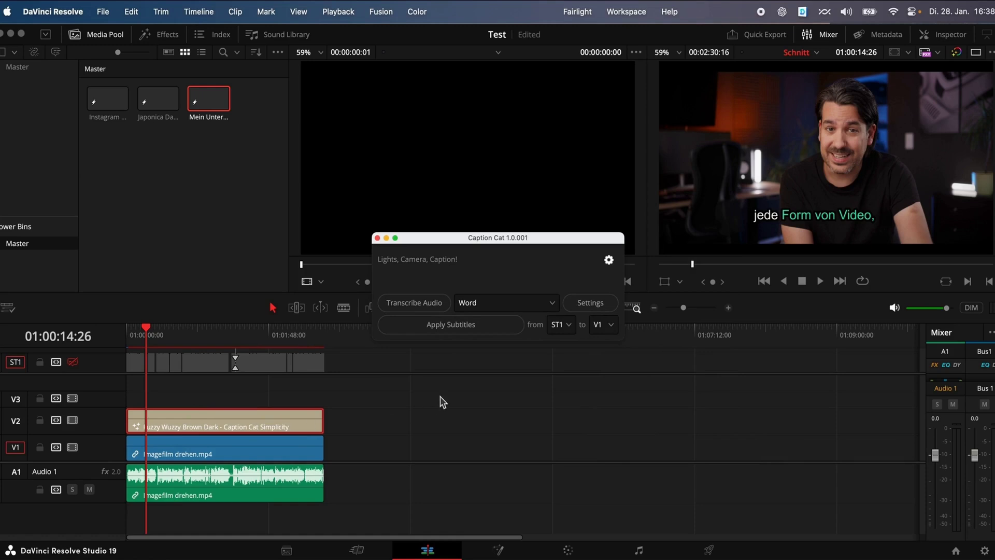
click(377, 237)
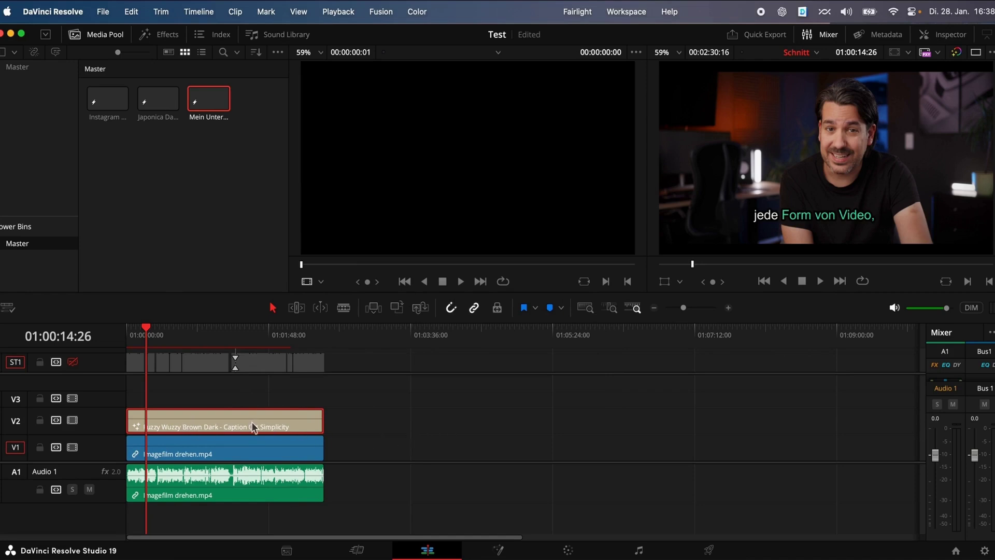
scroll(253, 425, up, 3)
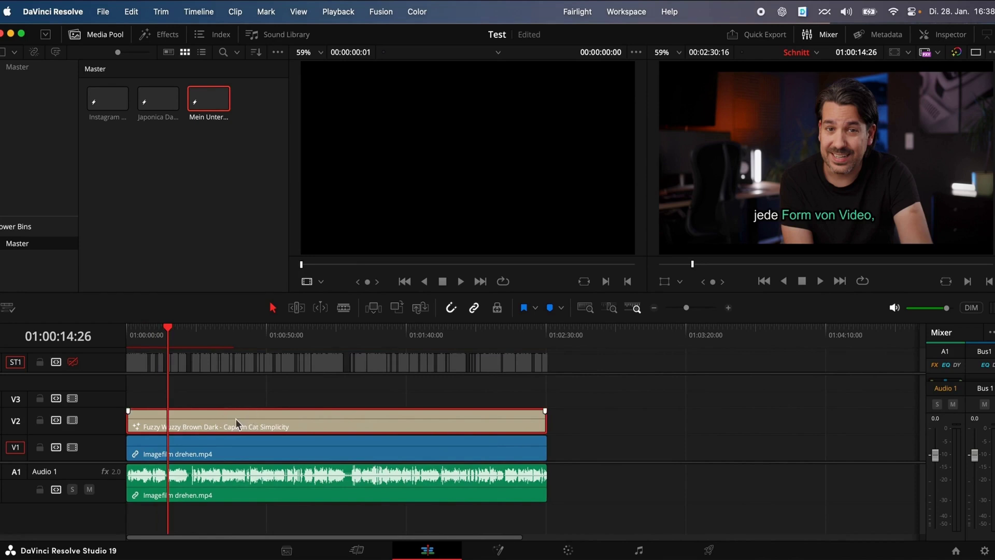
key(Delete)
- Add the Contessa Light - Caption Cat Quirky Box title from Effects to track V2
click(155, 36)
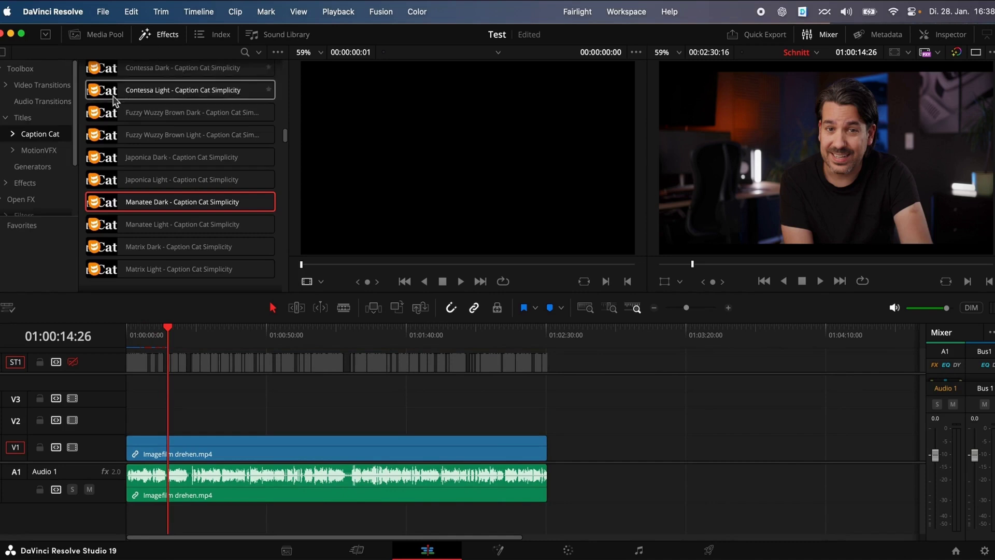
scroll(171, 197, down, 5)
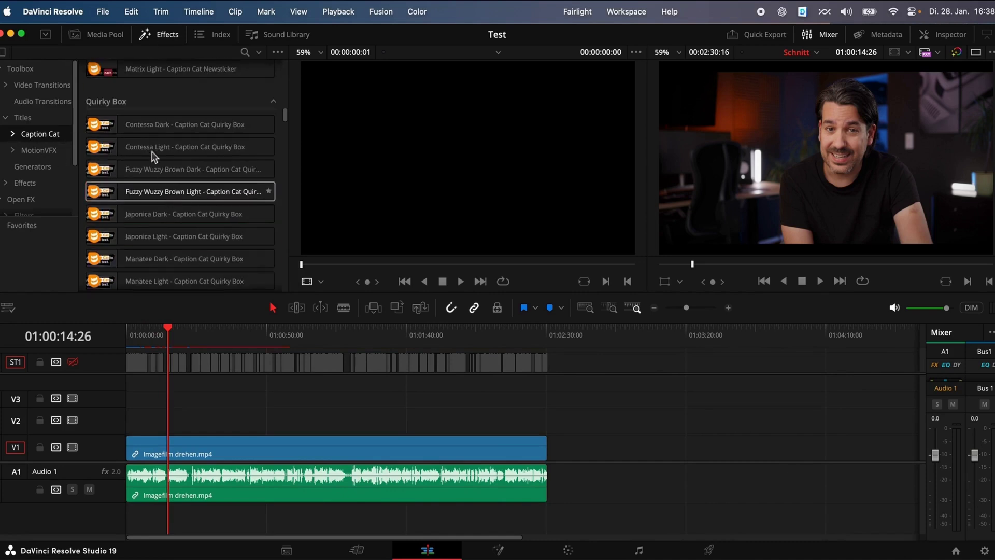
drag(155, 147, 173, 422)
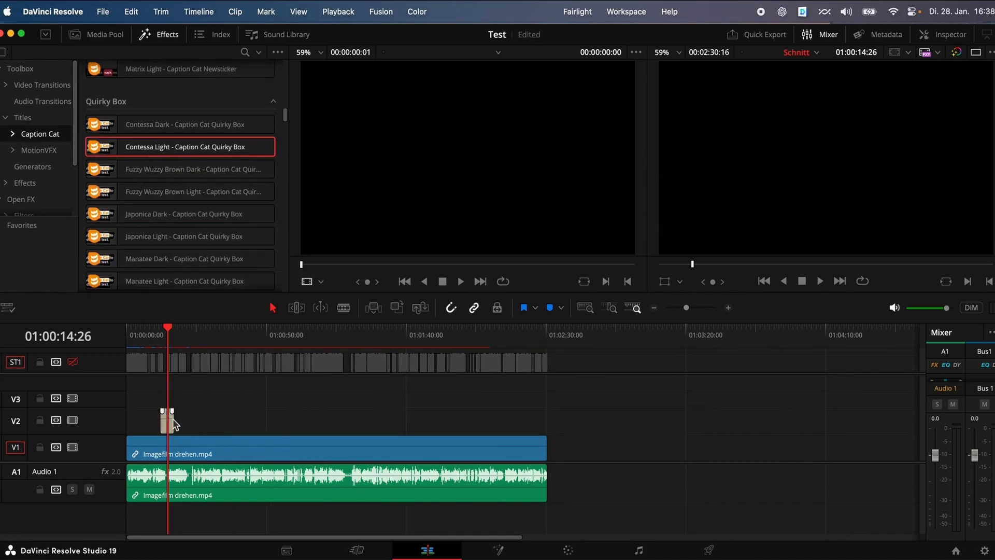
key(super+equal)
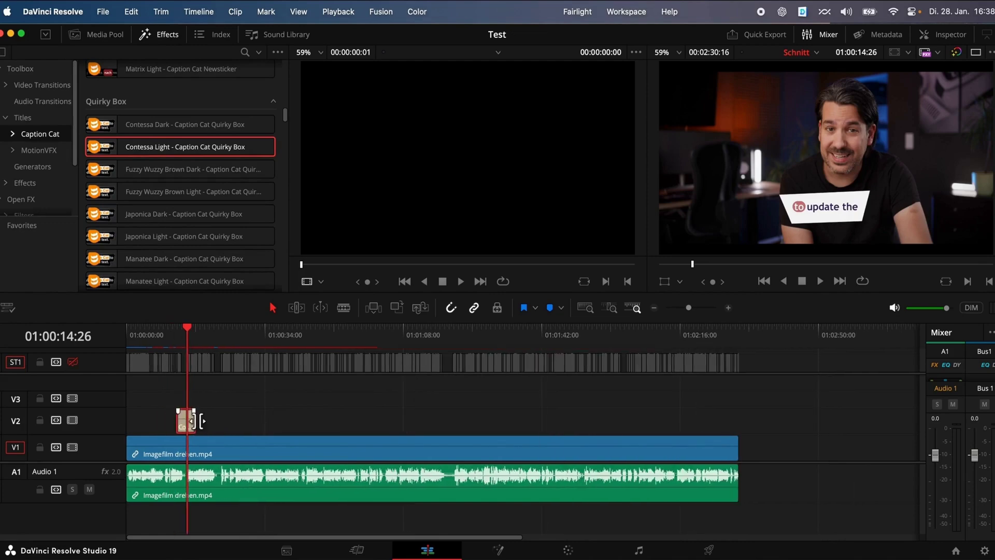
- Move the Contessa Light title to the timeline start and stretch it to the video's end
drag(195, 422, 688, 430)
click(428, 424)
drag(428, 424, 230, 376)
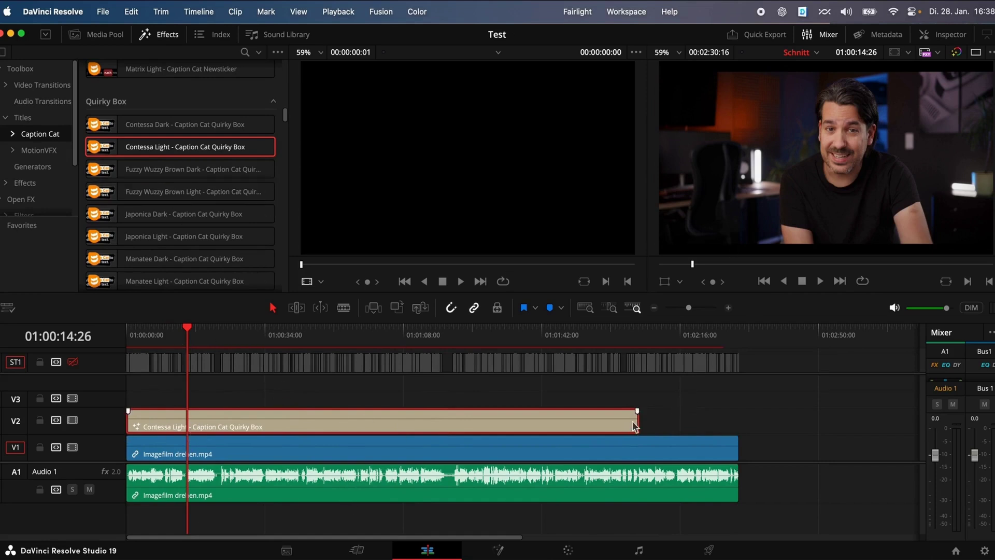
drag(633, 420, 738, 421)
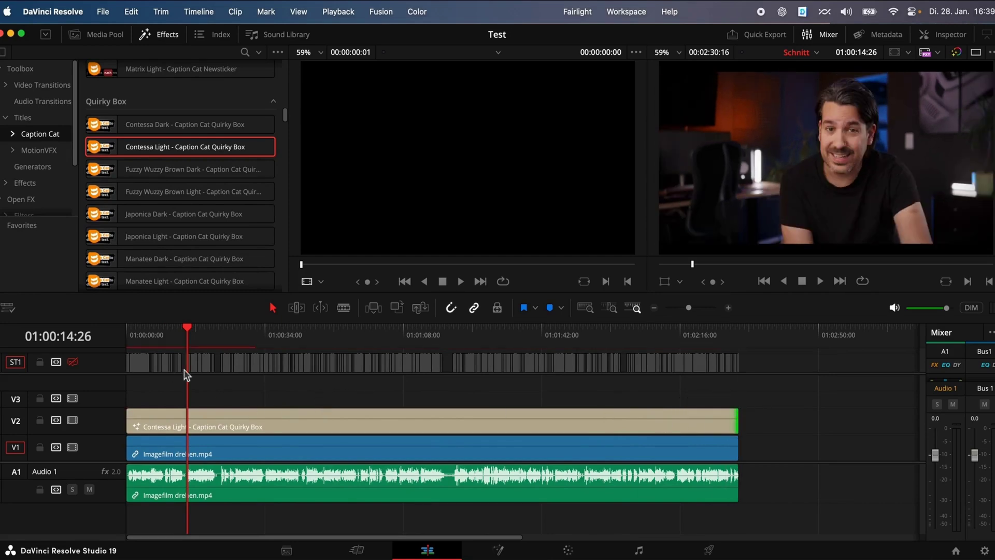
click(733, 419)
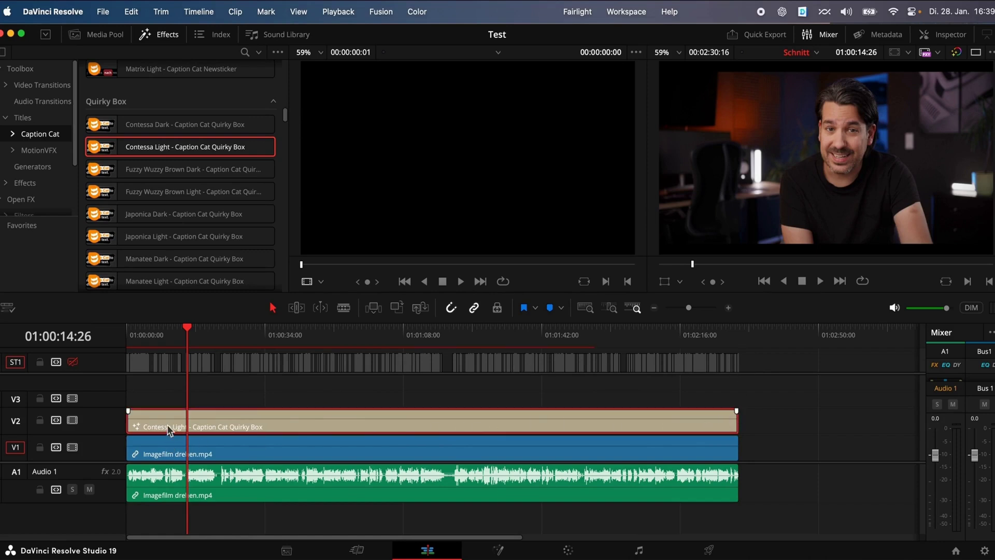